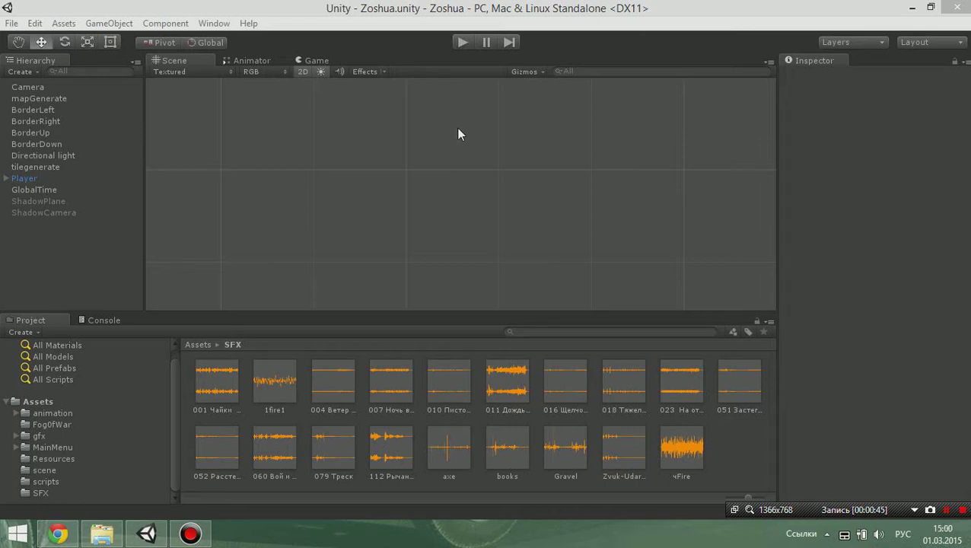
# Step: Open the Resources folder and select the fonaric item asset
pyautogui.click(61, 459)
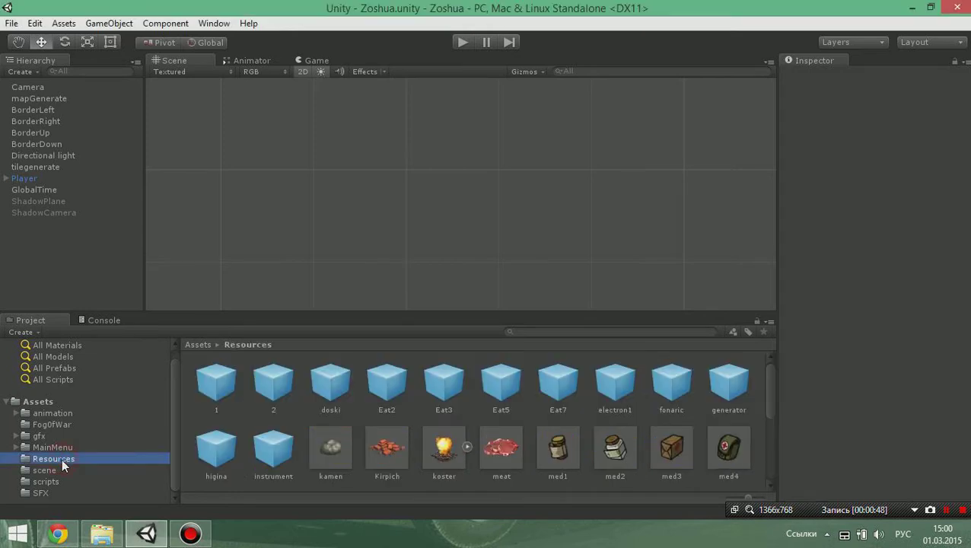
pyautogui.click(672, 388)
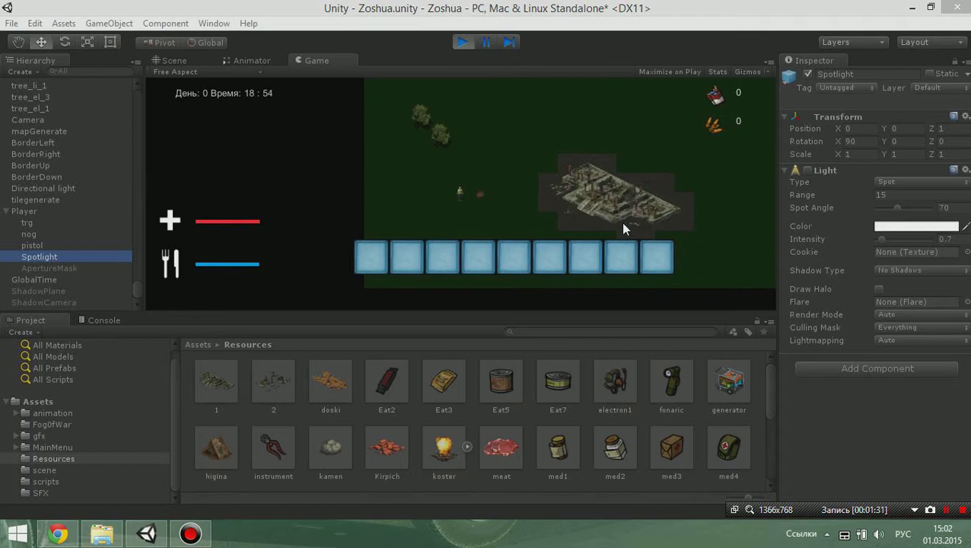
# Step: Focus the running game and toggle the in-game inventory open and closed
pyautogui.rightClick(326, 60)
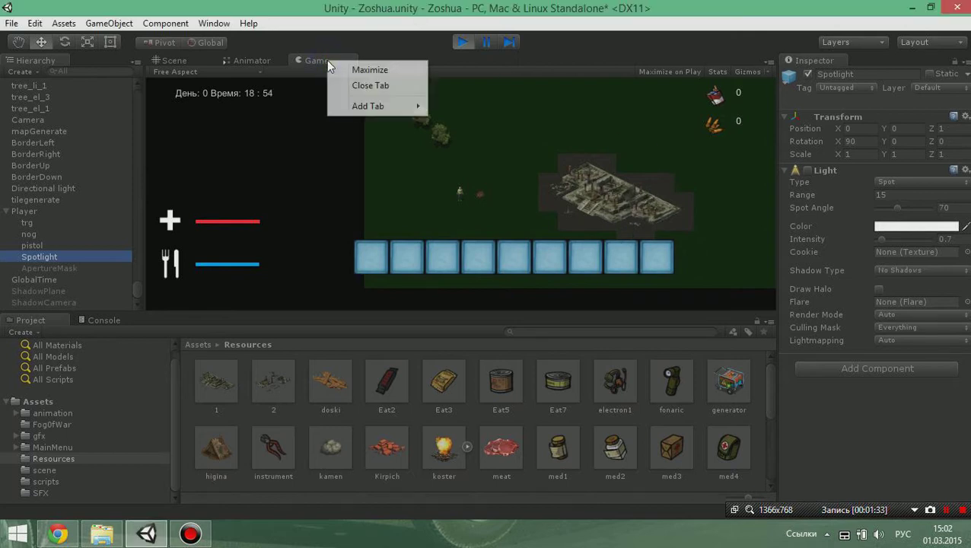
pyautogui.click(316, 60)
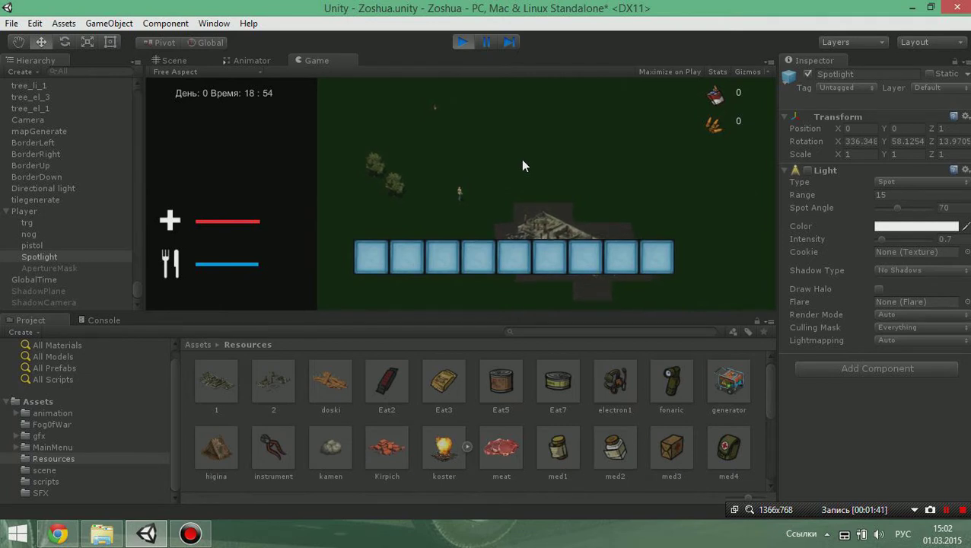
pyautogui.press('i')
pyautogui.press('i')
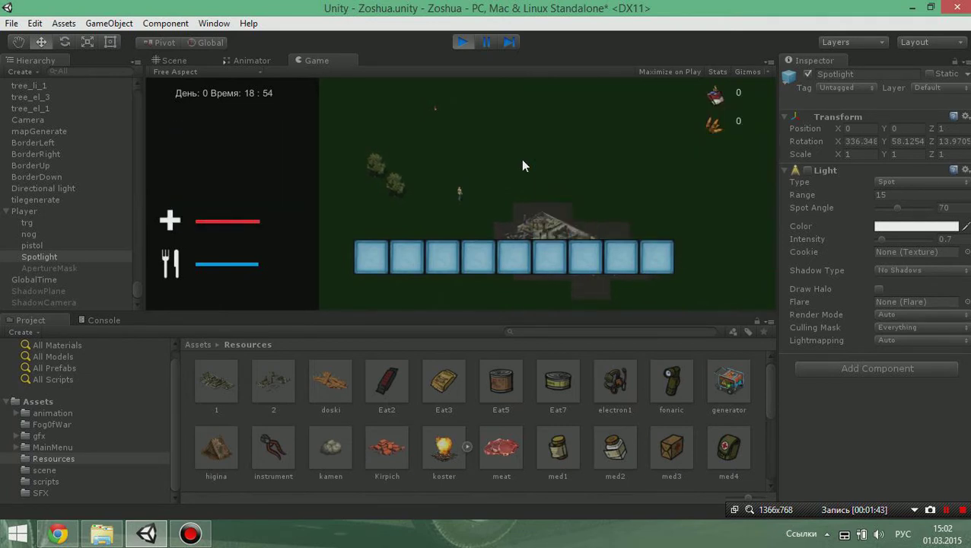
# Step: In the Scene view, frame the Spotlight and drop a fonaric item beside the player
pyautogui.click(174, 61)
pyautogui.press('f')
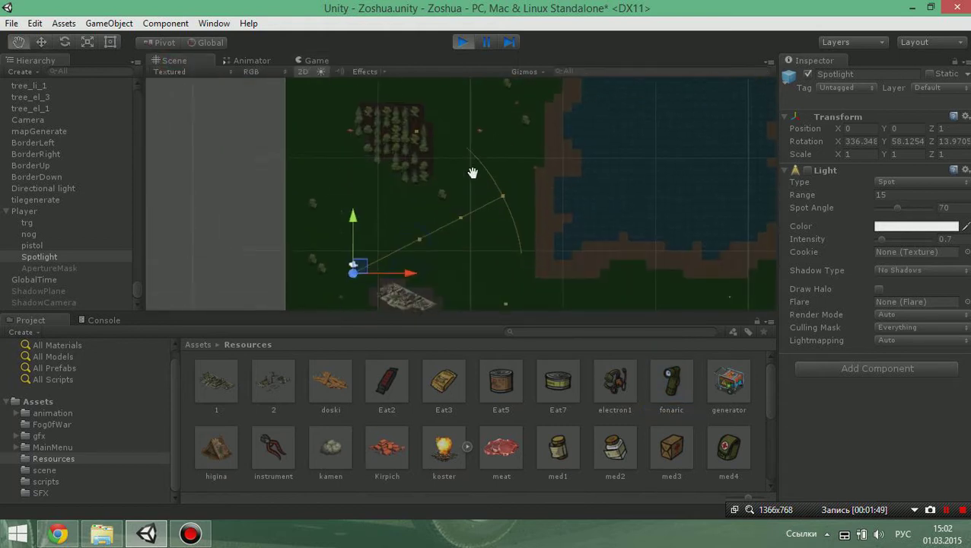
pyautogui.scroll(5, 493, 210)
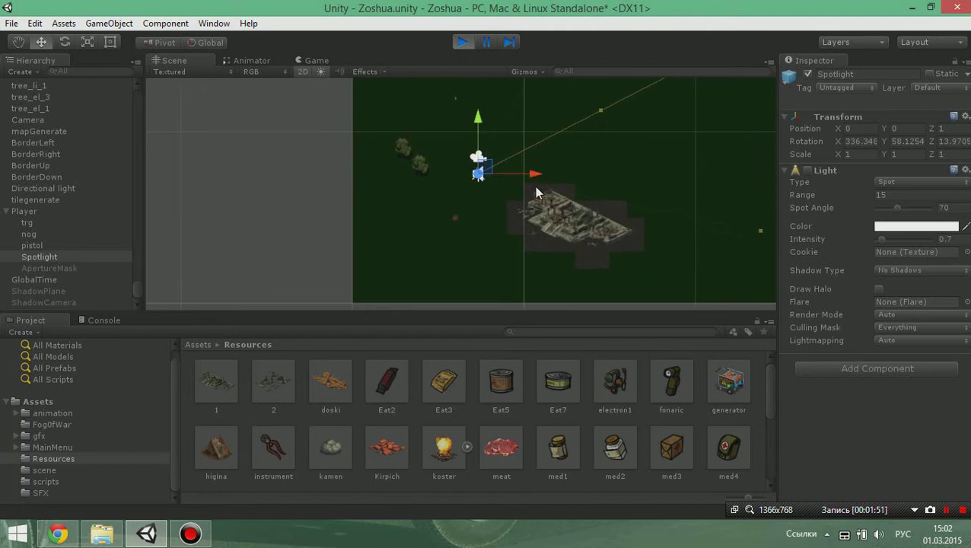
pyautogui.scroll(5, 534, 186)
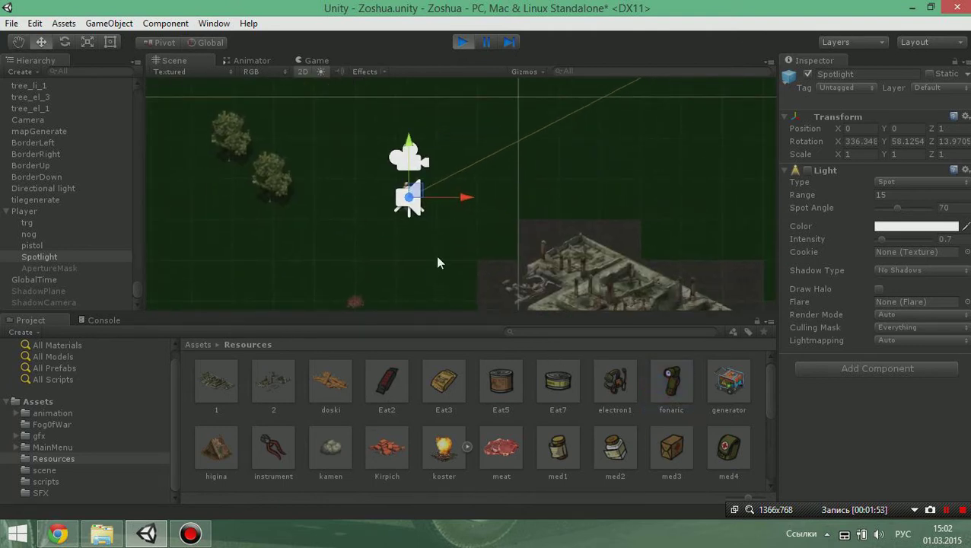
pyautogui.moveTo(442, 259); pyautogui.dragTo(444, 243)
pyautogui.click(312, 60)
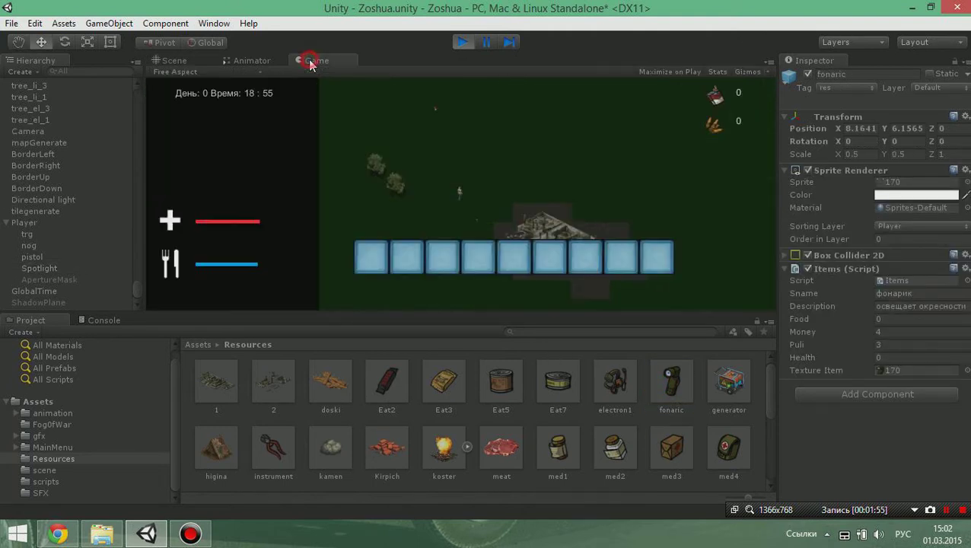
pyautogui.rightClick(311, 61)
# Step: Maximize the Game view, walk to the flashlight, and drag it into the first hotbar slot
pyautogui.click(335, 69)
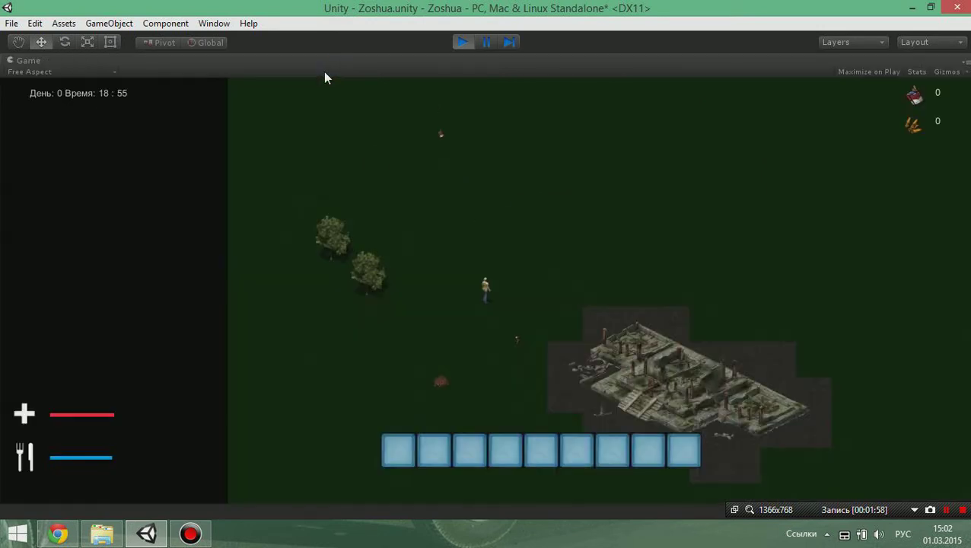
pyautogui.click(499, 340)
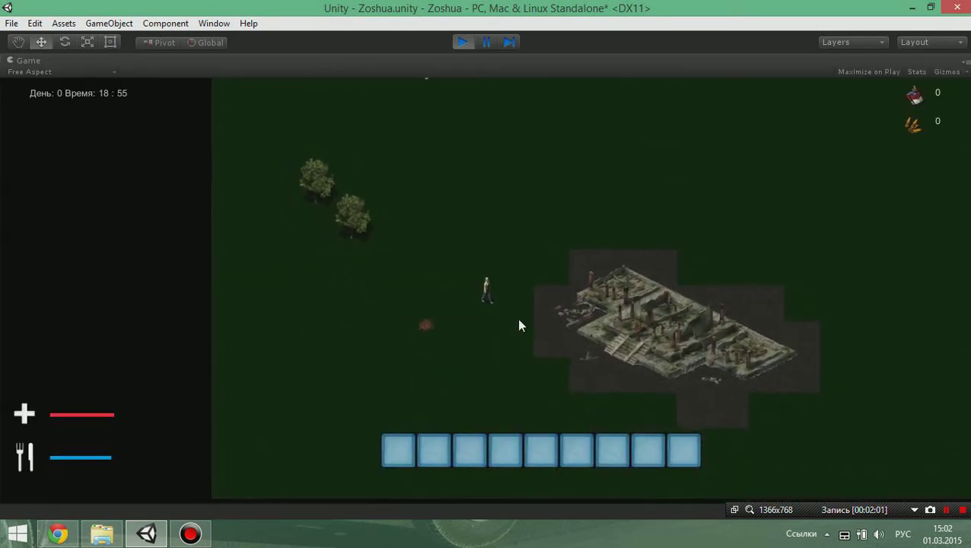
pyautogui.press('i')
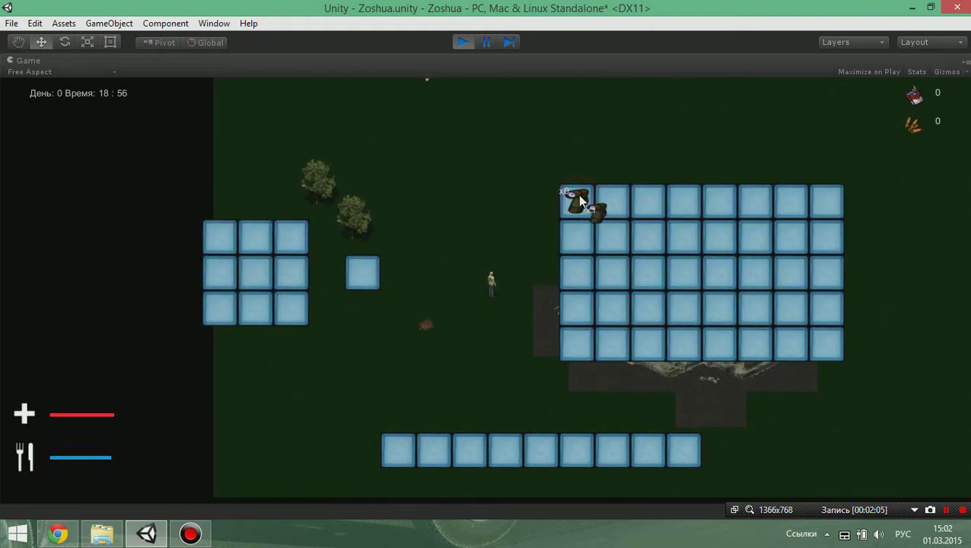
pyautogui.moveTo(580, 199); pyautogui.dragTo(402, 451)
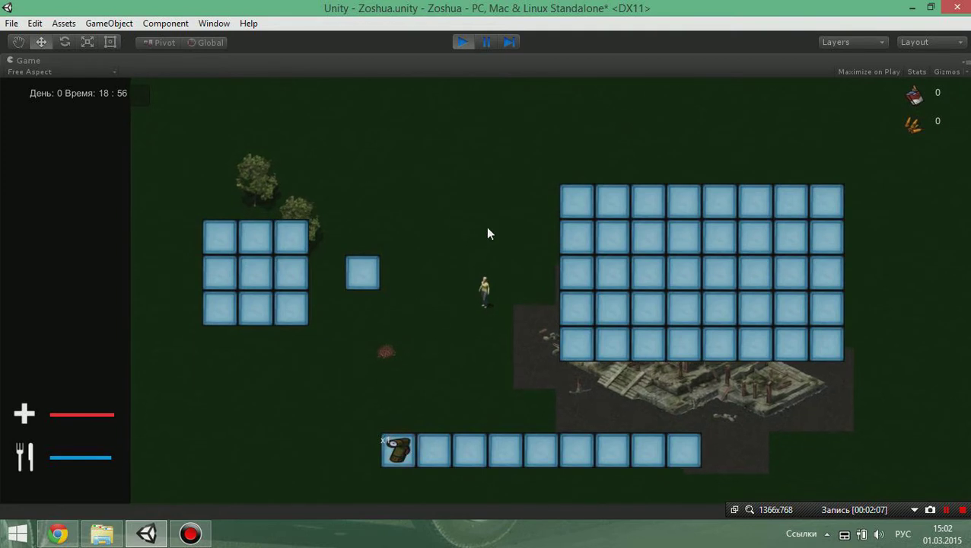
pyautogui.press('i')
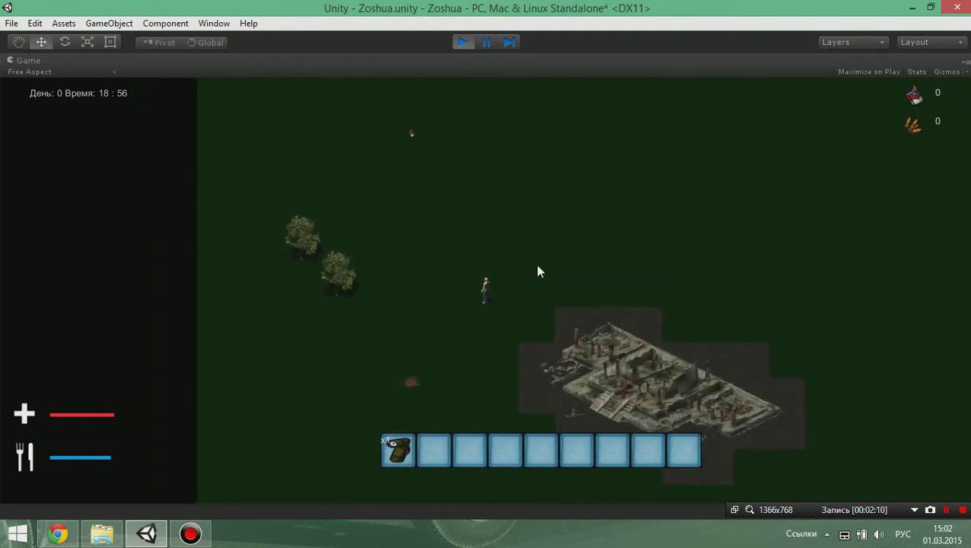
# Step: Walk the character across the map to several spots
pyautogui.click(539, 270)
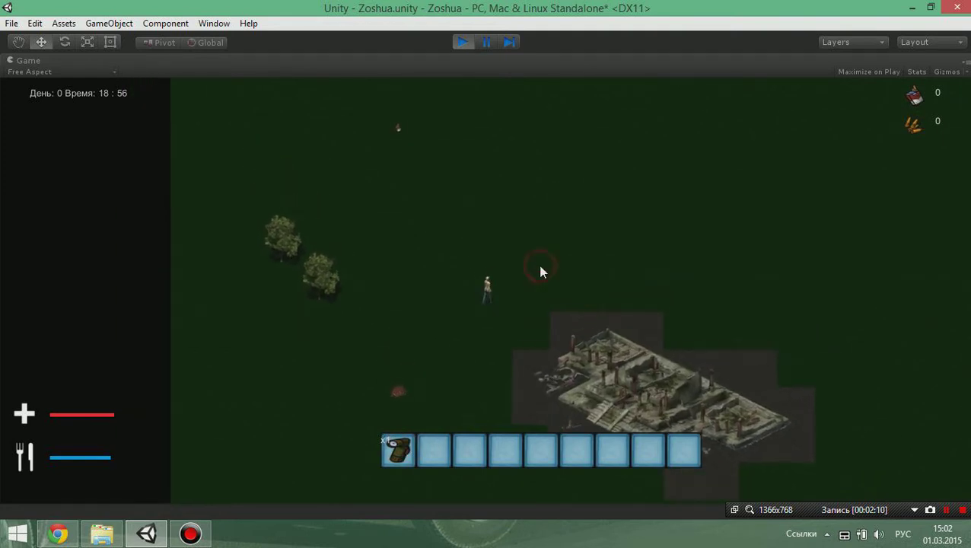
pyautogui.click(446, 289)
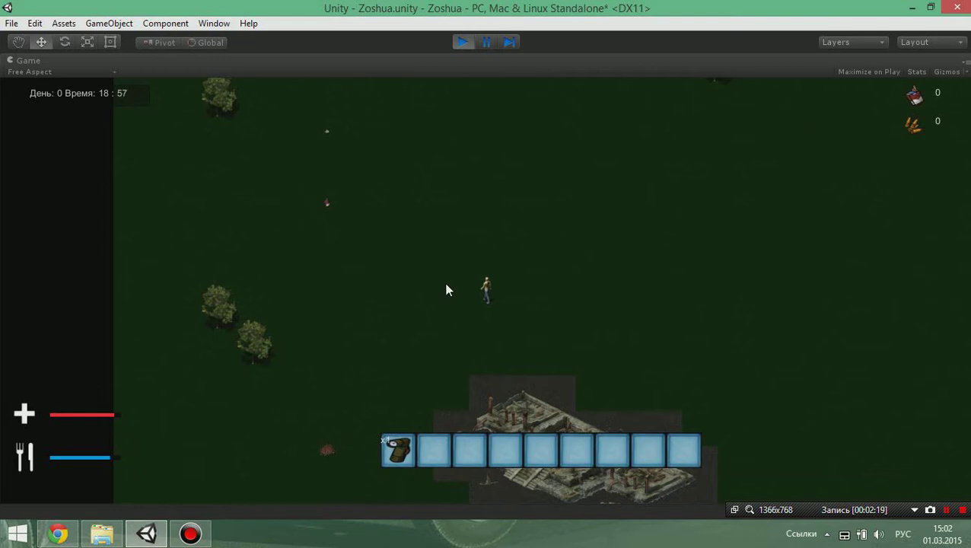
pyautogui.click(533, 302)
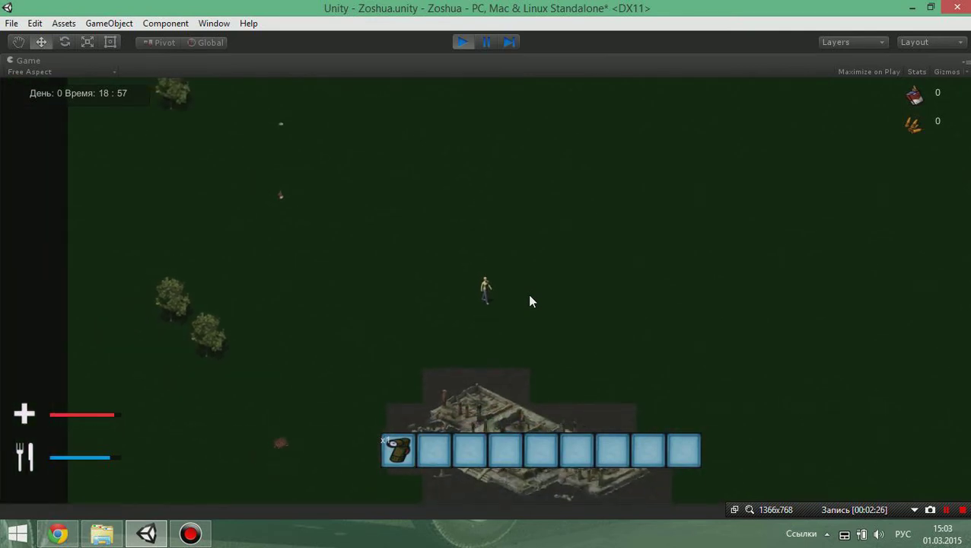
pyautogui.click(946, 509)
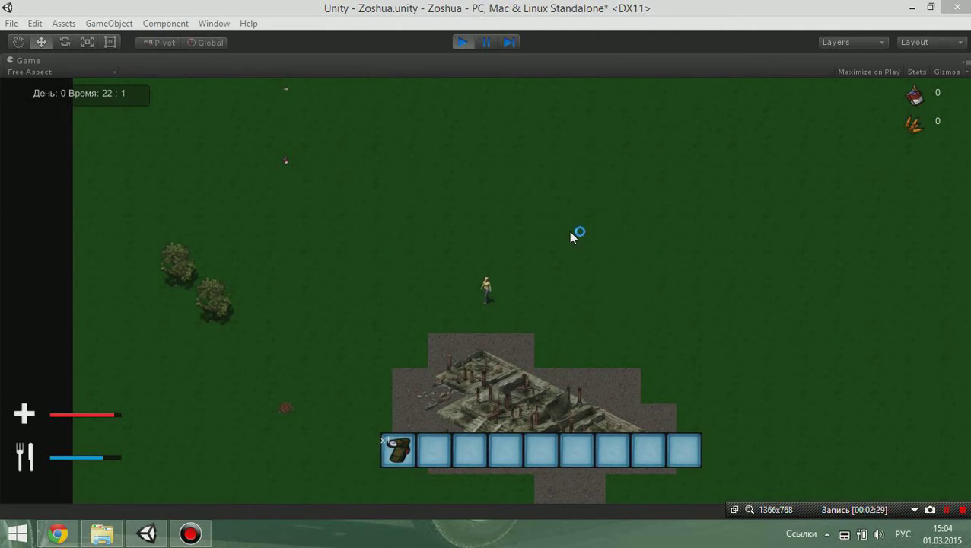
# Step: Refocus the game, walk the character, and switch on the flashlight with F
pyautogui.click(570, 235)
pyautogui.click(457, 421)
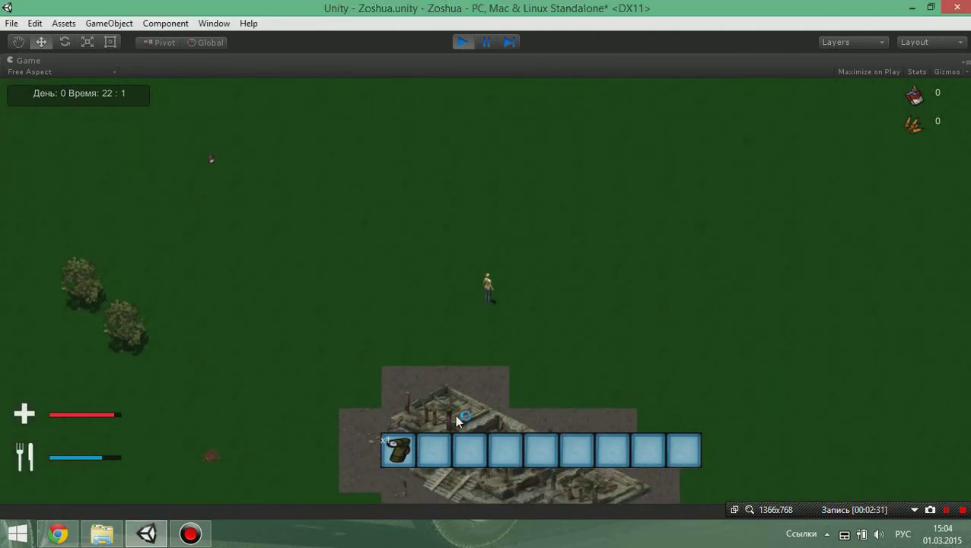
pyautogui.click(455, 280)
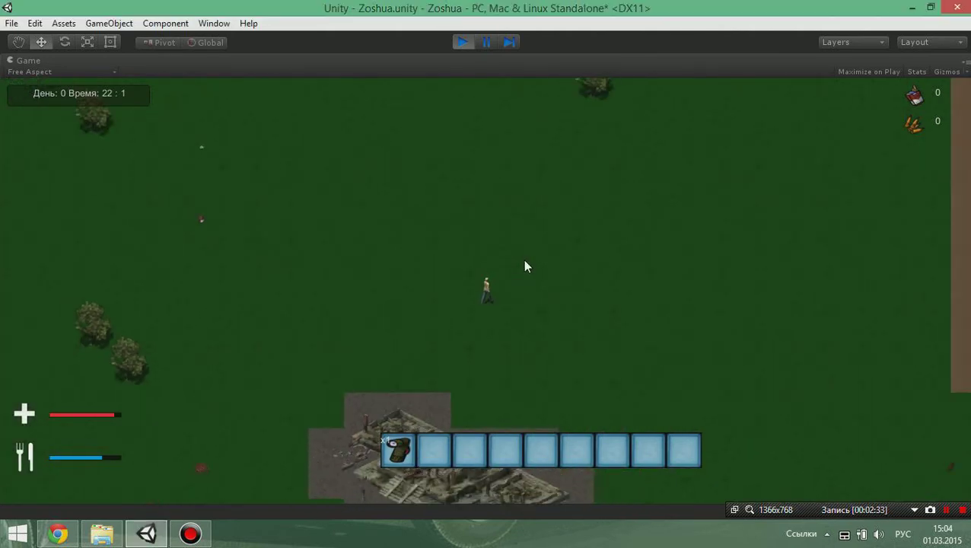
pyautogui.press('f')
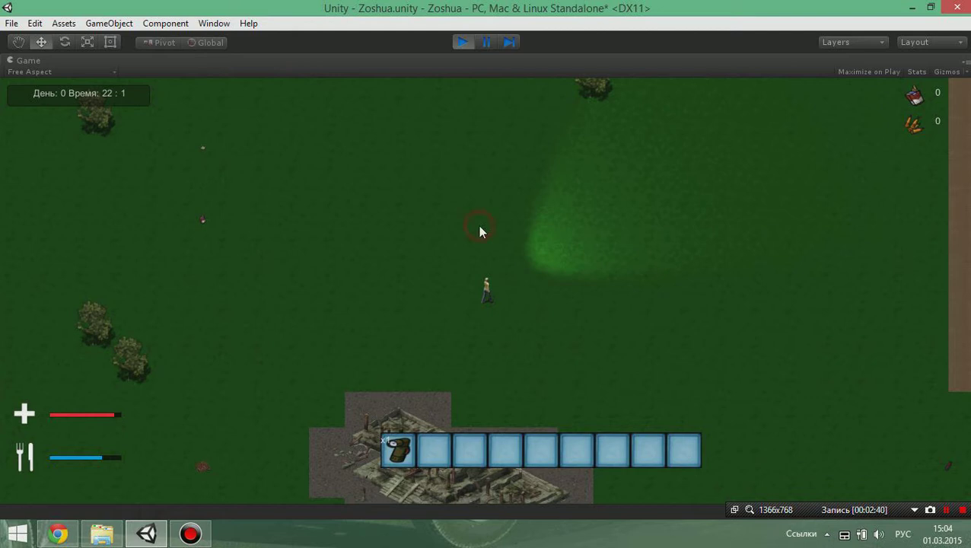
# Step: Walk with W, A and S while aiming the beam at several points around the player
pyautogui.press('w')
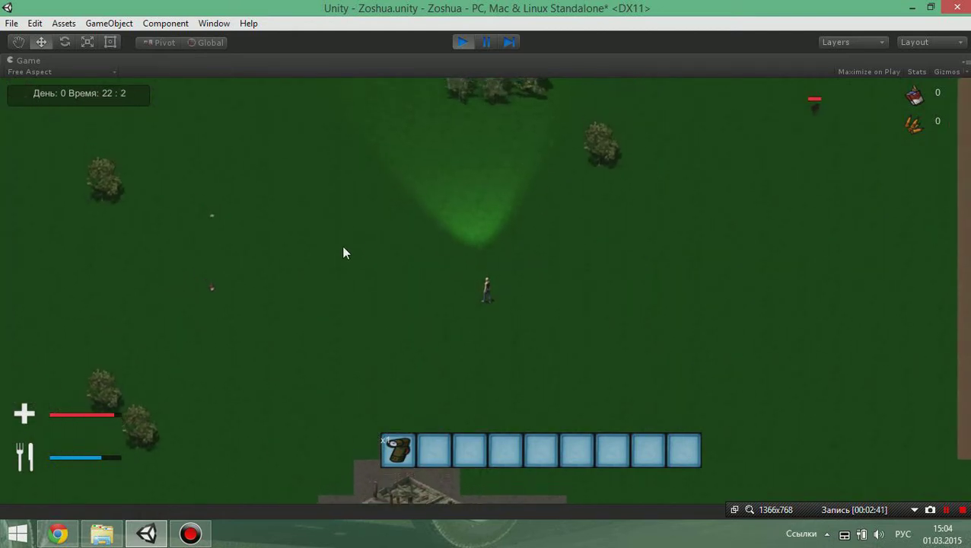
pyautogui.press('a')
pyautogui.click(382, 332)
pyautogui.press('s')
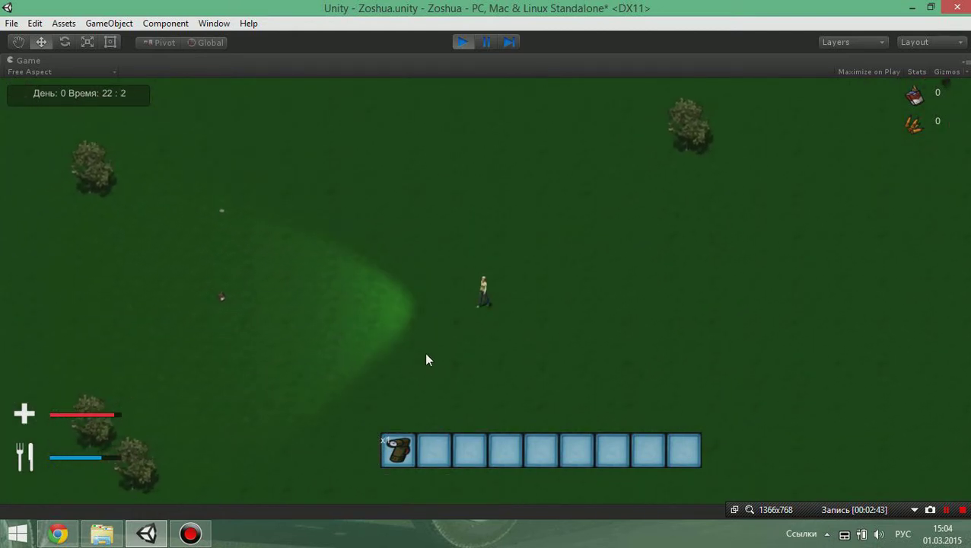
pyautogui.click(448, 392)
pyautogui.press('s')
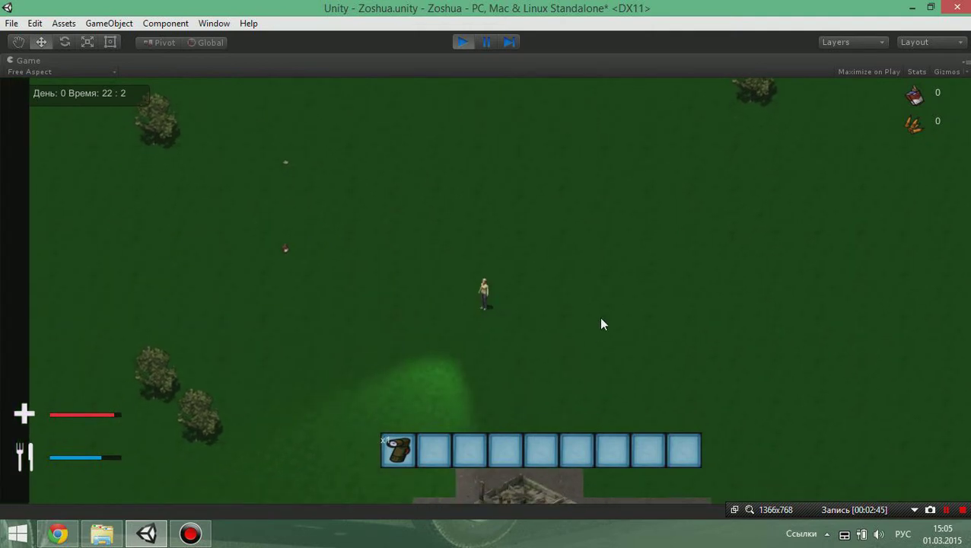
pyautogui.click(472, 169)
pyautogui.press('w')
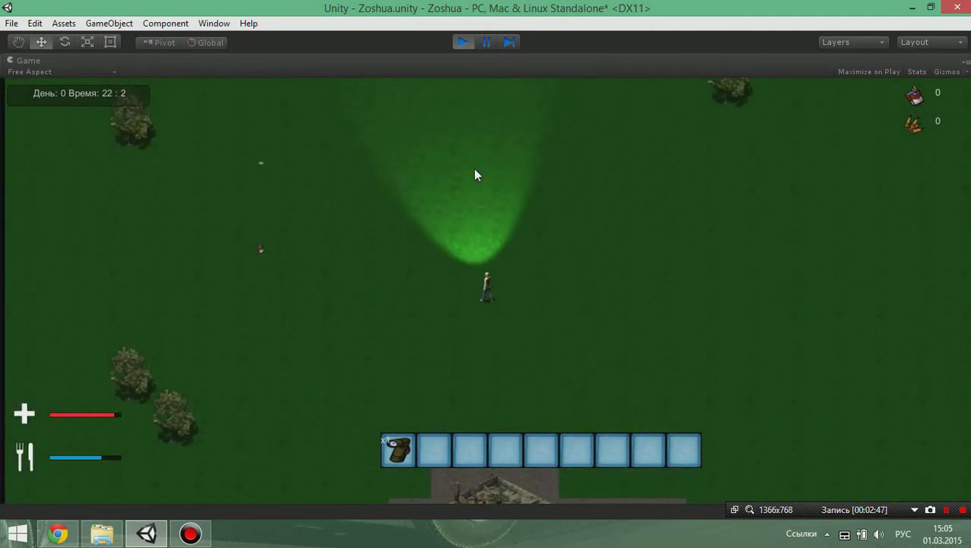
pyautogui.click(546, 249)
pyautogui.click(407, 341)
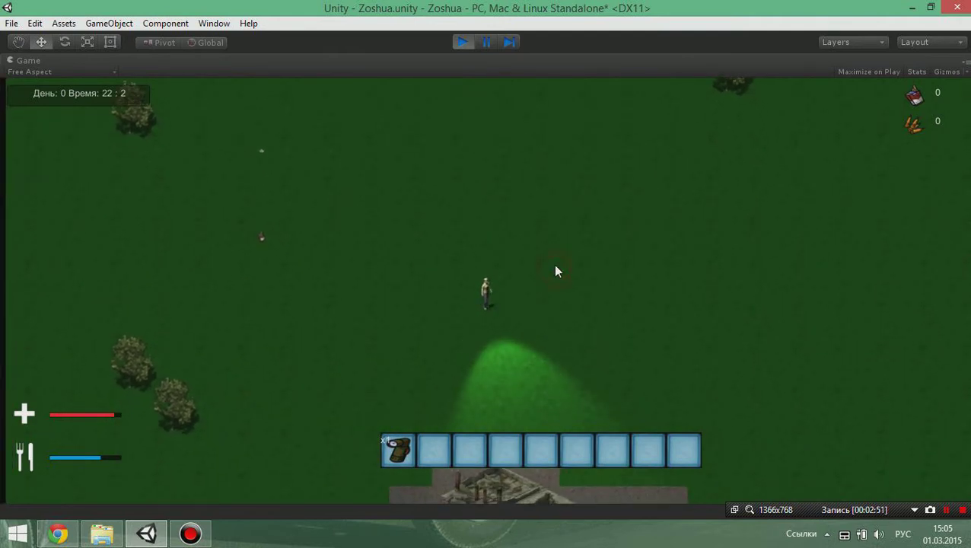
# Step: Walk up-left then down-right, aiming the flashlight down-right and up-right
pyautogui.press('d')
pyautogui.press('w')
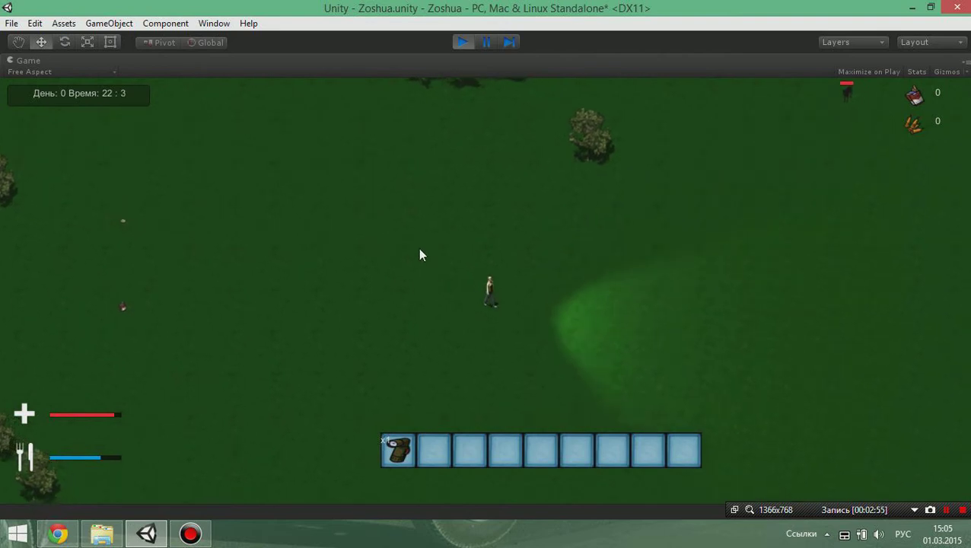
pyautogui.press('a')
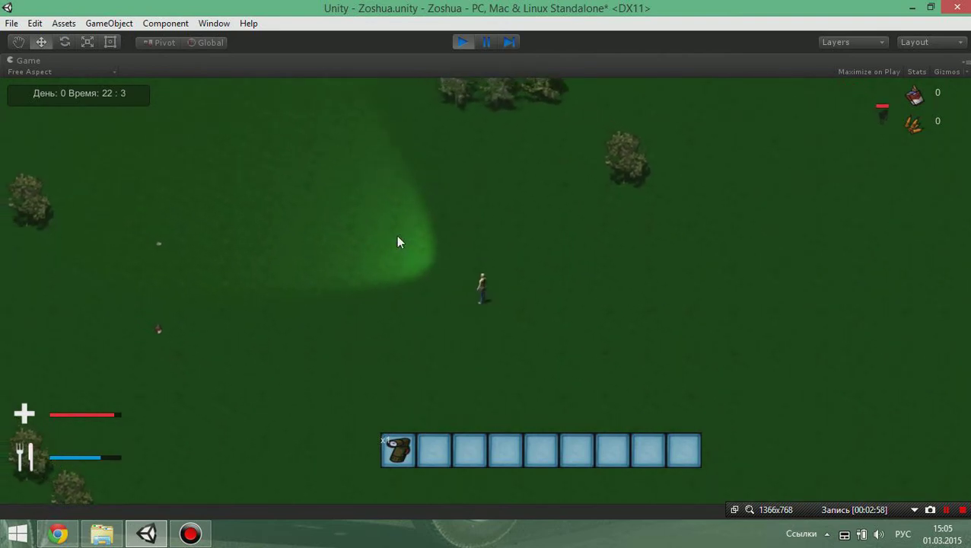
pyautogui.press('w')
pyautogui.click(505, 332)
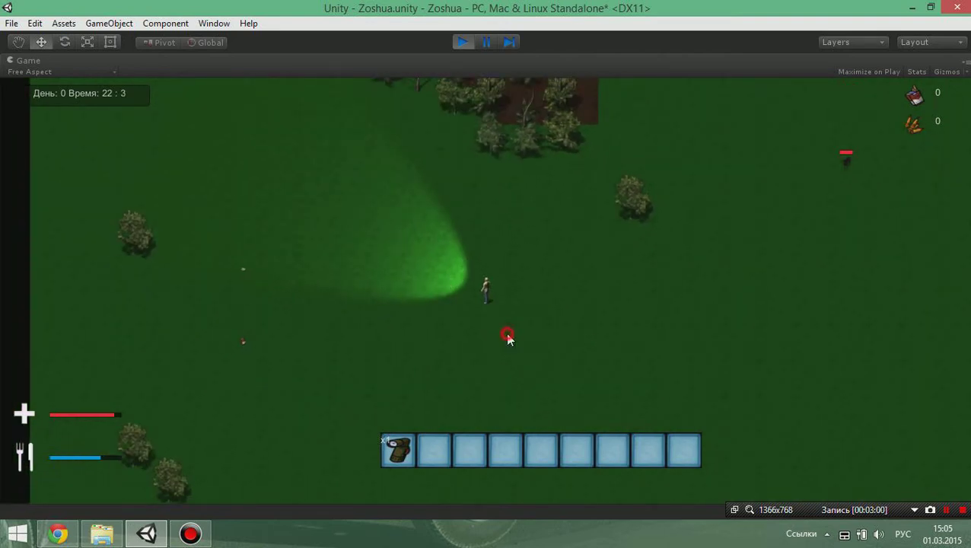
pyautogui.press('s')
pyautogui.press('d')
pyautogui.click(594, 324)
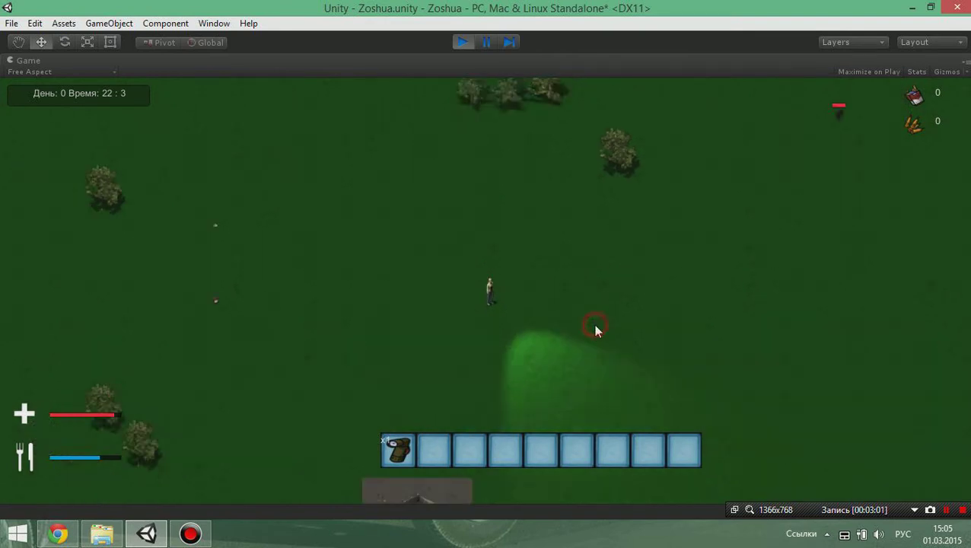
pyautogui.click(685, 254)
pyautogui.click(570, 253)
# Step: Walk up and left while pointing the flashlight up-left and left
pyautogui.press('w')
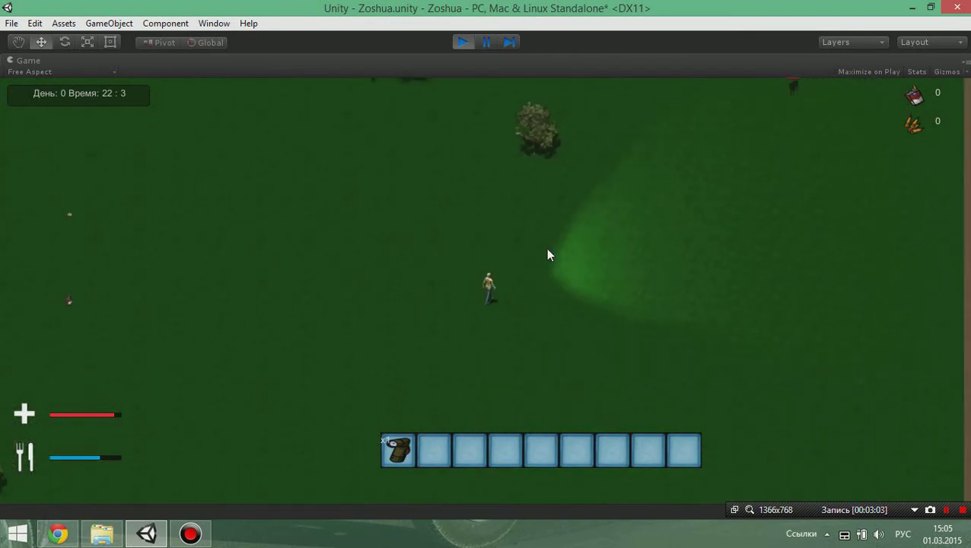
pyautogui.click(398, 257)
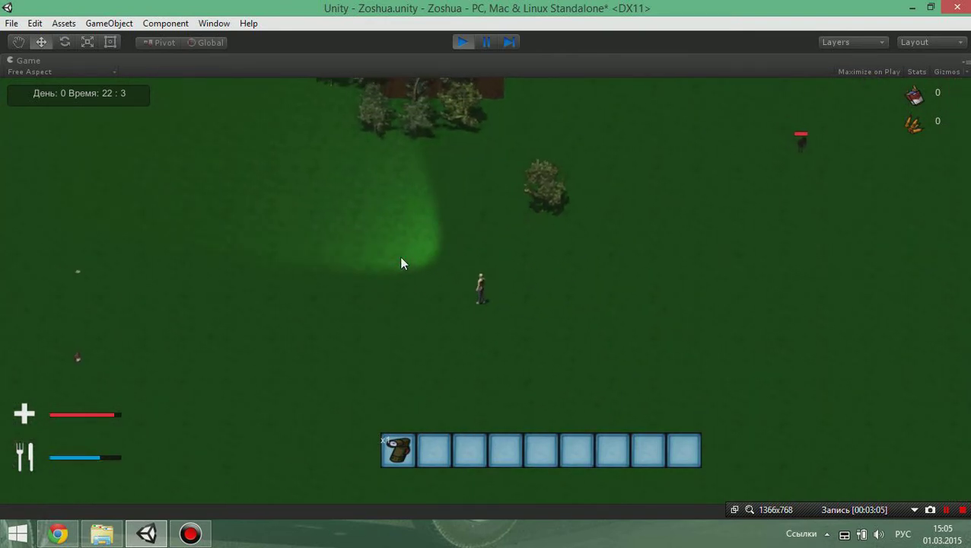
pyautogui.click(419, 302)
pyautogui.press('a')
pyautogui.click(465, 344)
pyautogui.press('s')
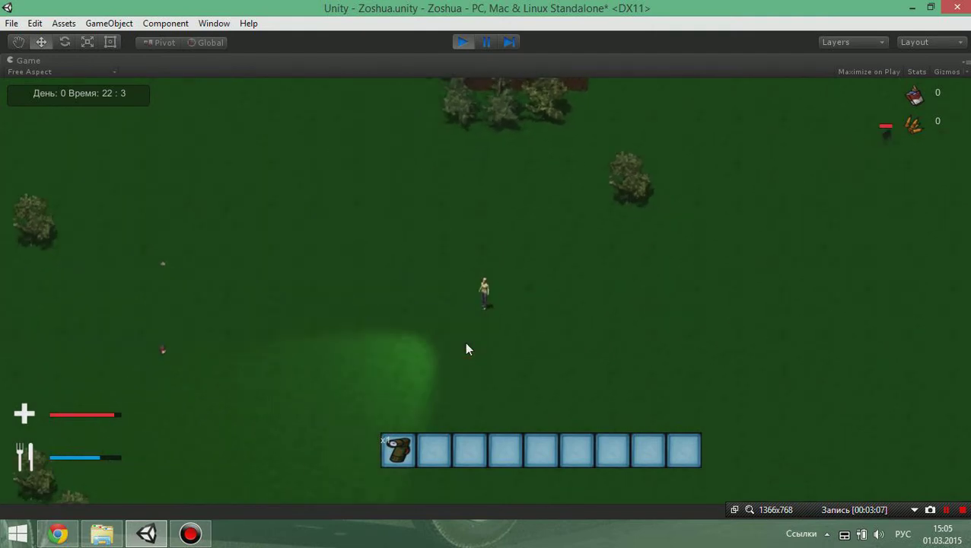
# Step: Swing the flashlight right then back left while walking right and up-left
pyautogui.click(559, 283)
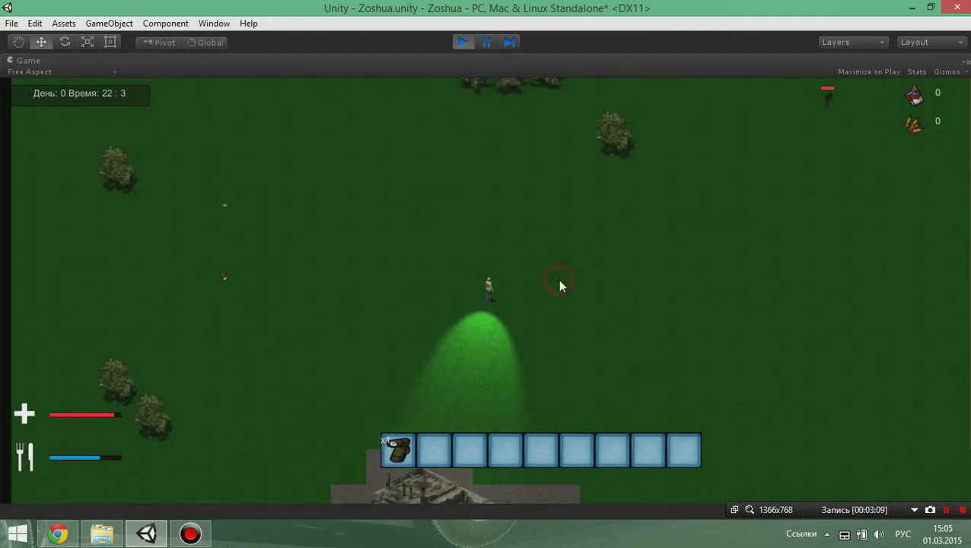
pyautogui.press('d')
pyautogui.click(485, 254)
pyautogui.click(466, 231)
pyautogui.press('w')
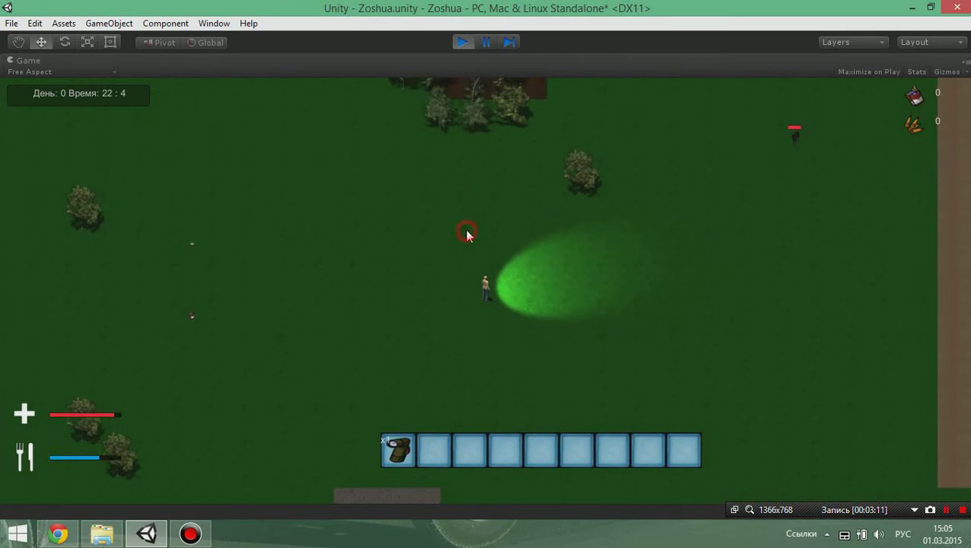
pyautogui.press('a')
pyautogui.click(427, 305)
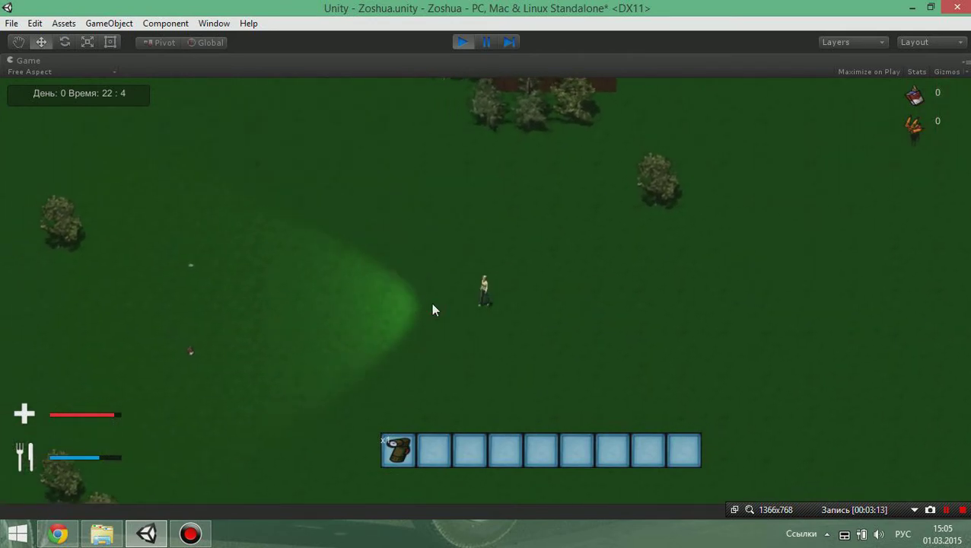
# Step: Move the player up and right, turning the beam toward the upper right
pyautogui.click(251, 309)
pyautogui.click(484, 245)
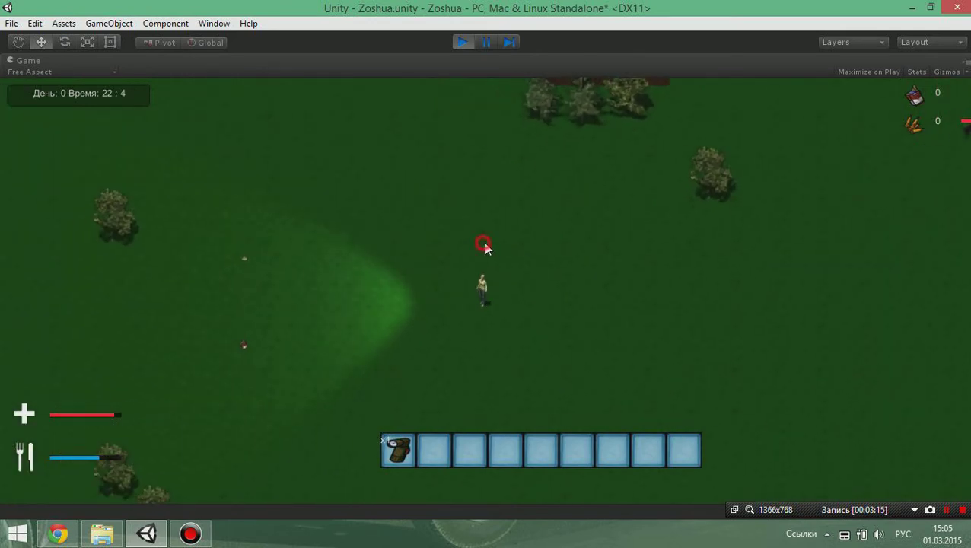
pyautogui.click(591, 256)
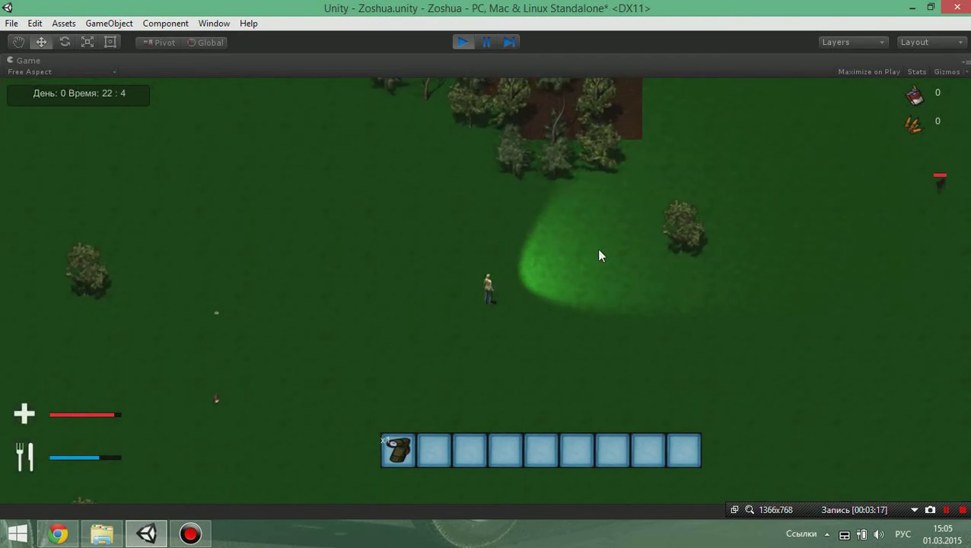
pyautogui.click(657, 192)
pyautogui.press('w')
pyautogui.press('d')
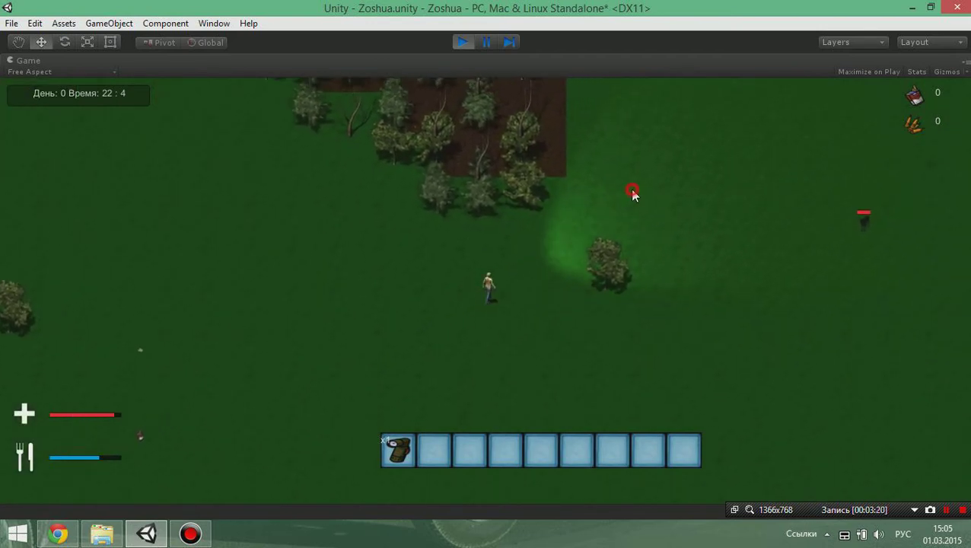
pyautogui.press('w')
pyautogui.press('d')
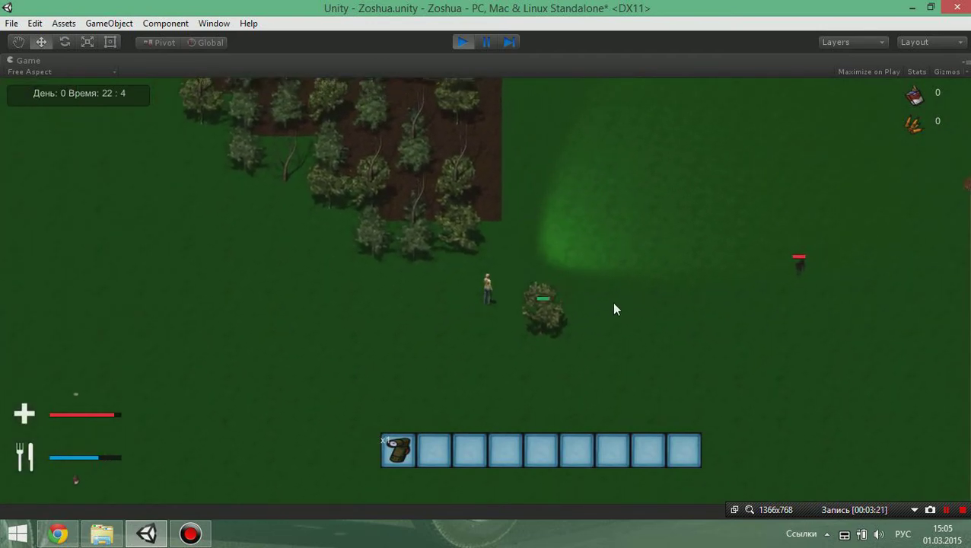
pyautogui.press('d')
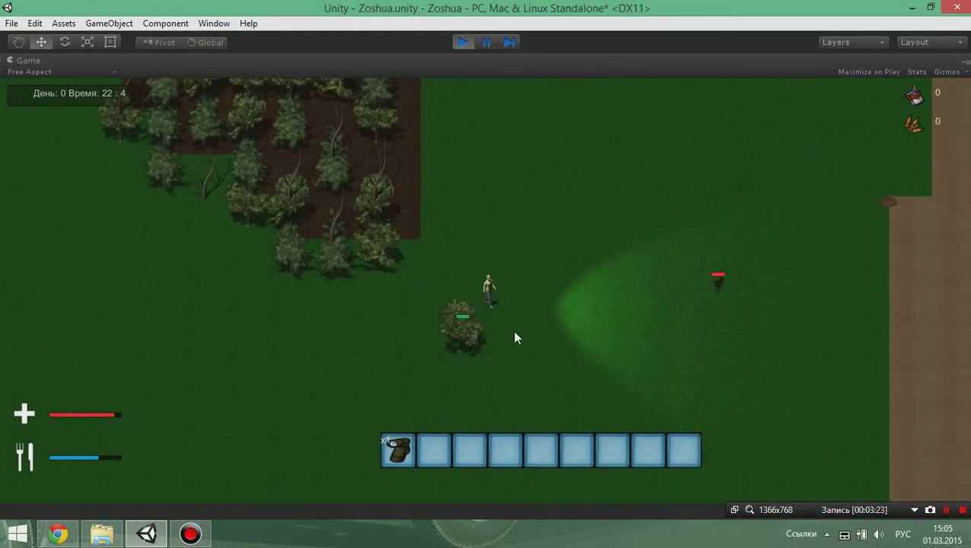
pyautogui.click(570, 278)
pyautogui.press('d')
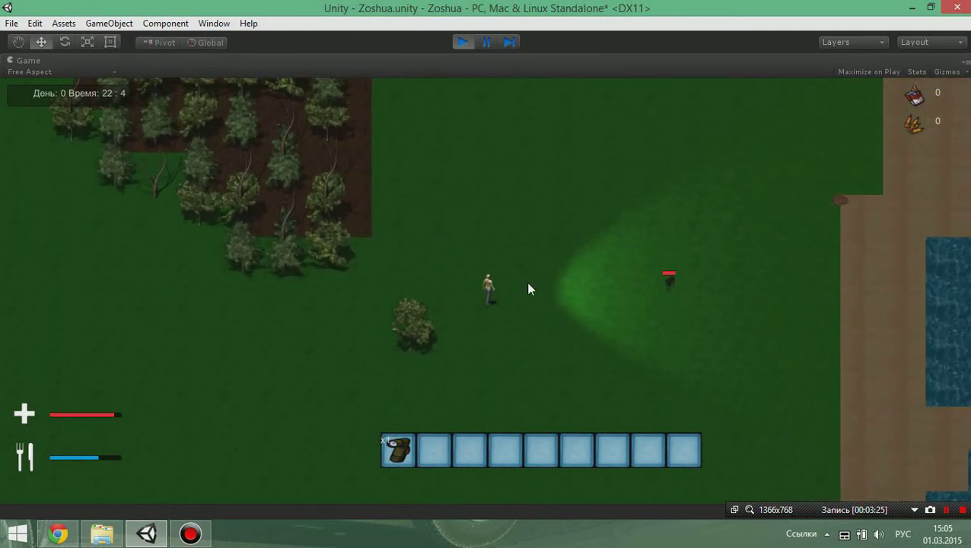
# Step: Walk the player up-left and aim the beam at nearby spots on either side
pyautogui.scroll(-2, 401, 283)
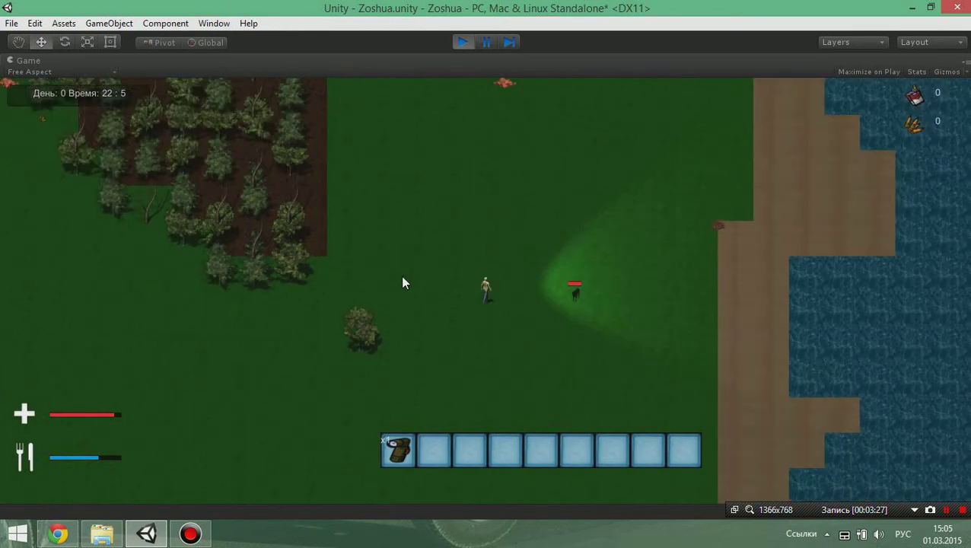
pyautogui.click(513, 291)
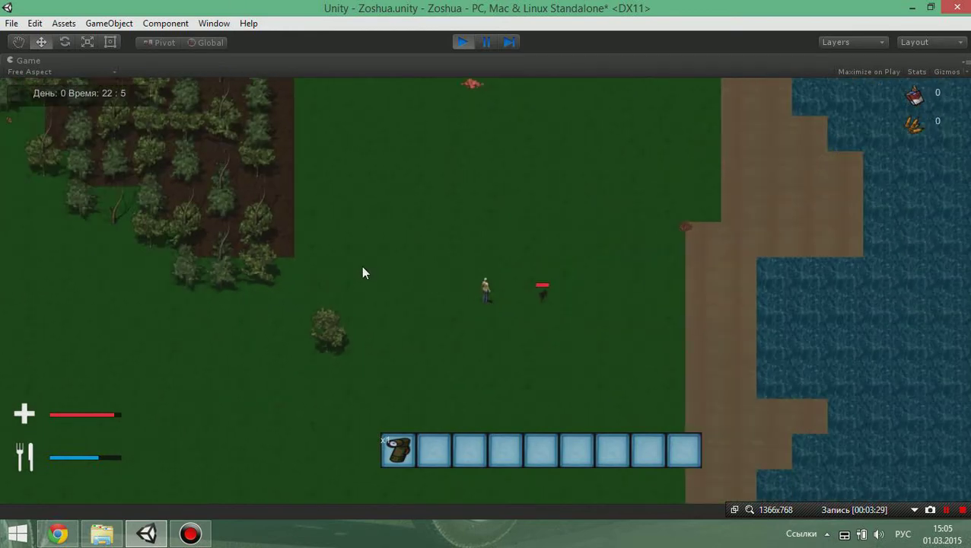
pyautogui.click(502, 282)
pyautogui.scroll(2, 397, 245)
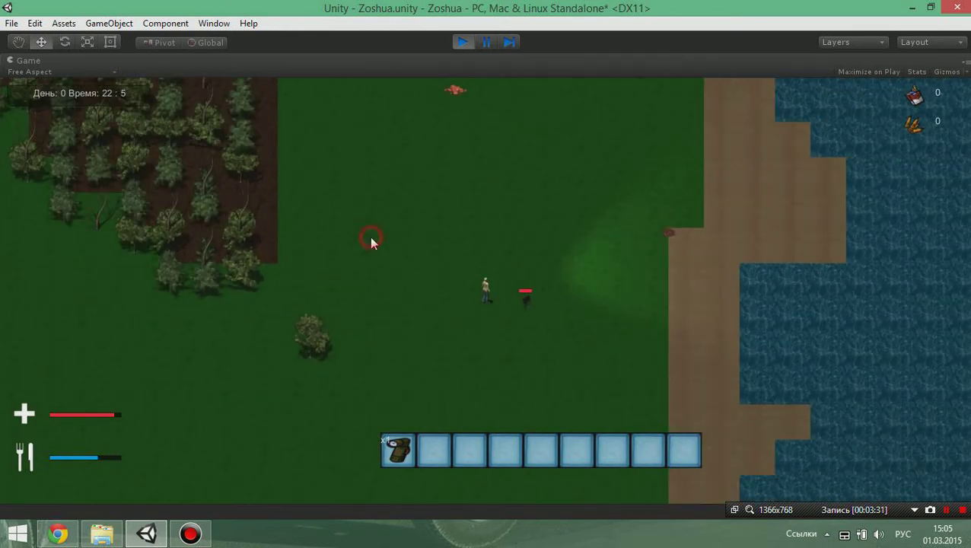
pyautogui.click(372, 238)
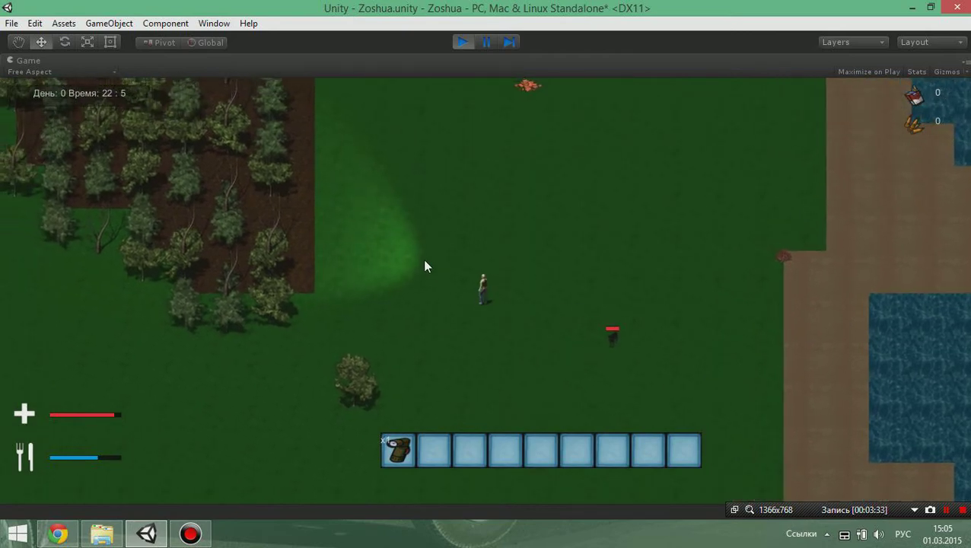
pyautogui.click(463, 230)
pyautogui.click(521, 263)
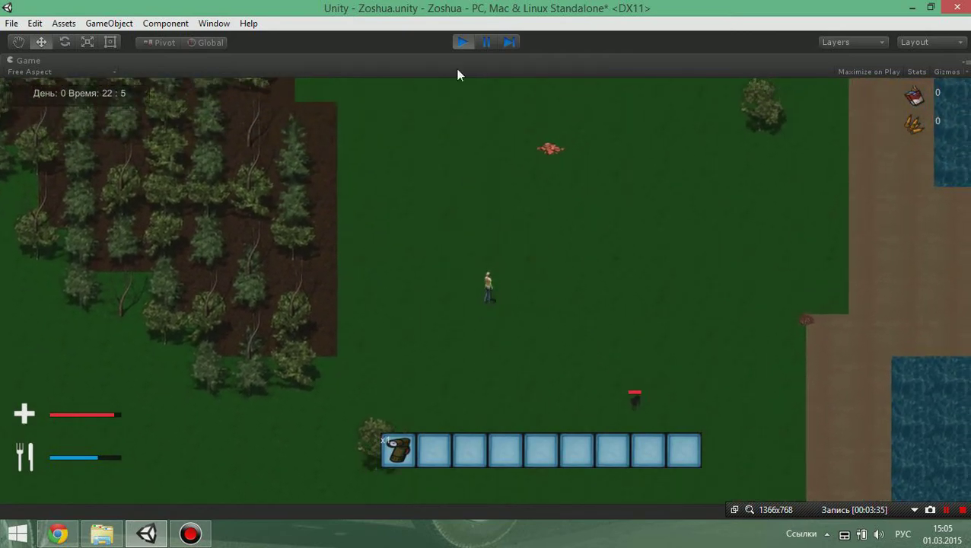
# Step: Stop Play mode, then select the Player's Spotlight and clear the selection
pyautogui.click(465, 42)
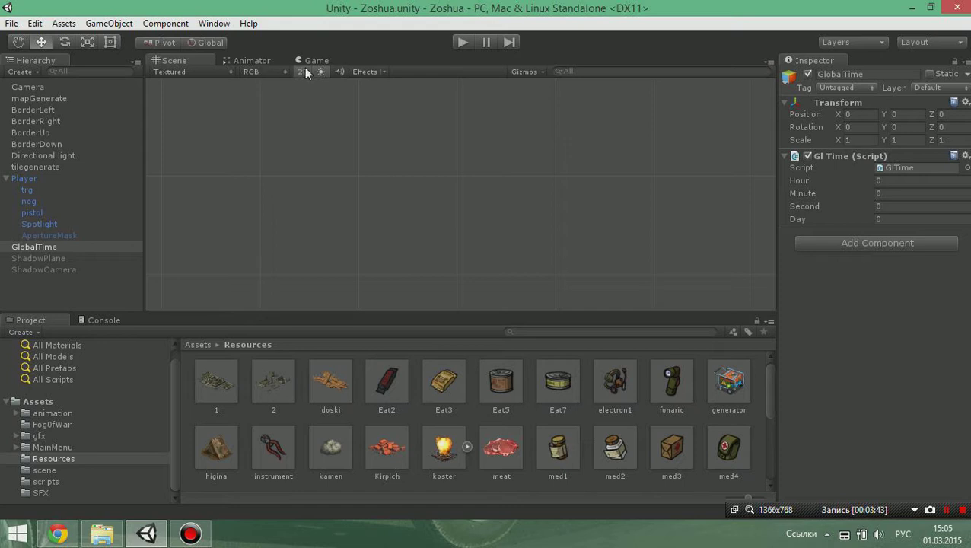
pyautogui.click(446, 316)
pyautogui.click(305, 312)
pyautogui.click(64, 222)
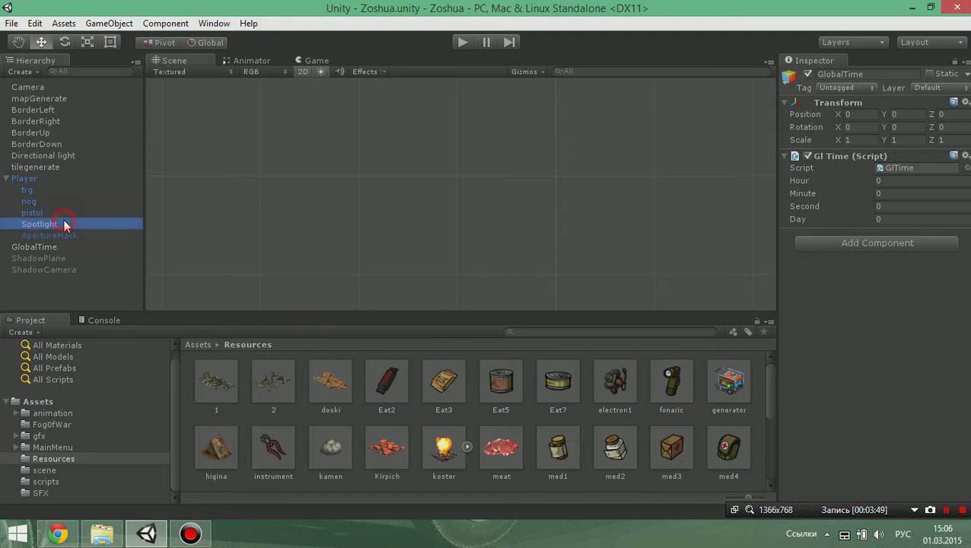
pyautogui.click(631, 309)
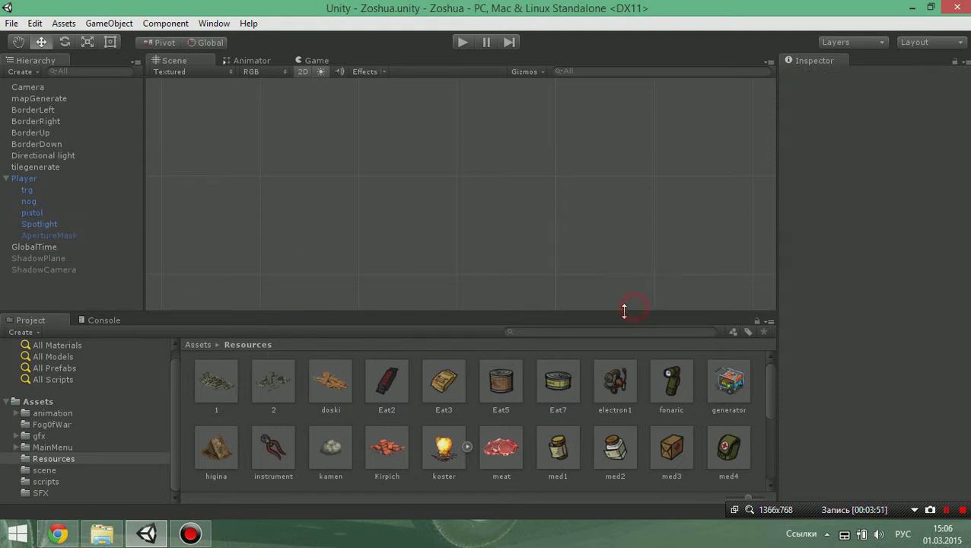
# Step: Show the Console below, enlarge the Scene view, and orbit it in 3D perspective
pyautogui.click(99, 320)
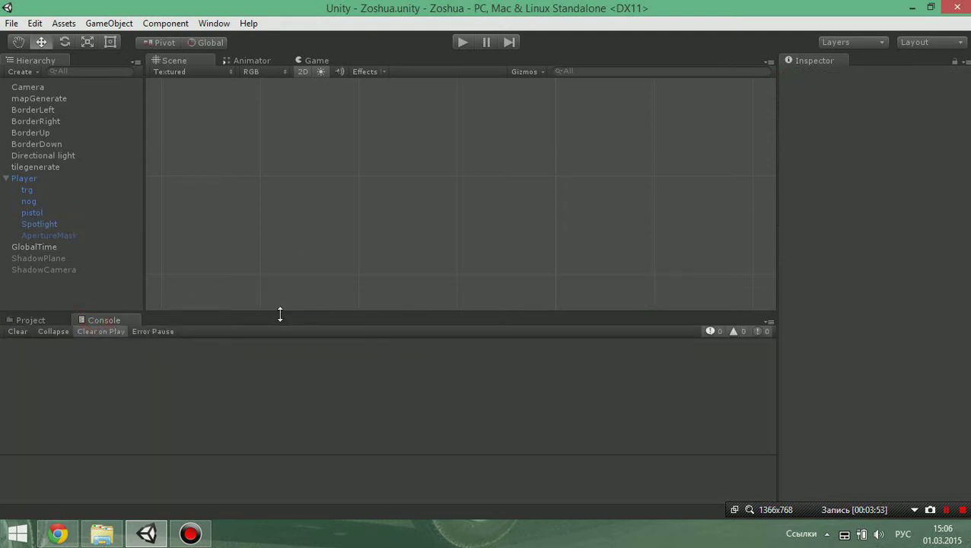
pyautogui.moveTo(279, 312); pyautogui.dragTo(281, 419)
pyautogui.click(303, 72)
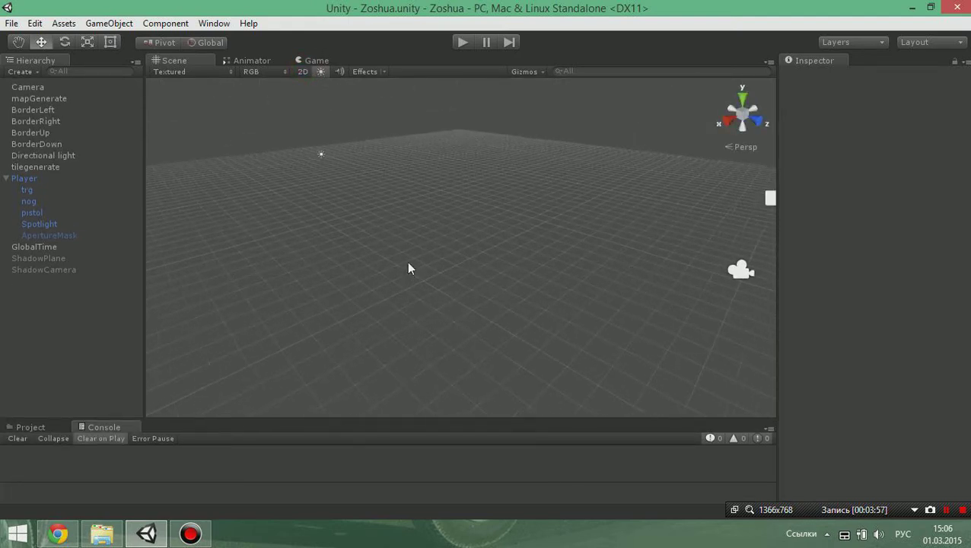
pyautogui.moveTo(299, 325)
pyautogui.keyDown('alt'); pyautogui.mouseDown()
pyautogui.moveTo(561, 277)
pyautogui.moveTo(427, 294)
pyautogui.moveTo(381, 280)
pyautogui.mouseUp(); pyautogui.keyUp('alt')
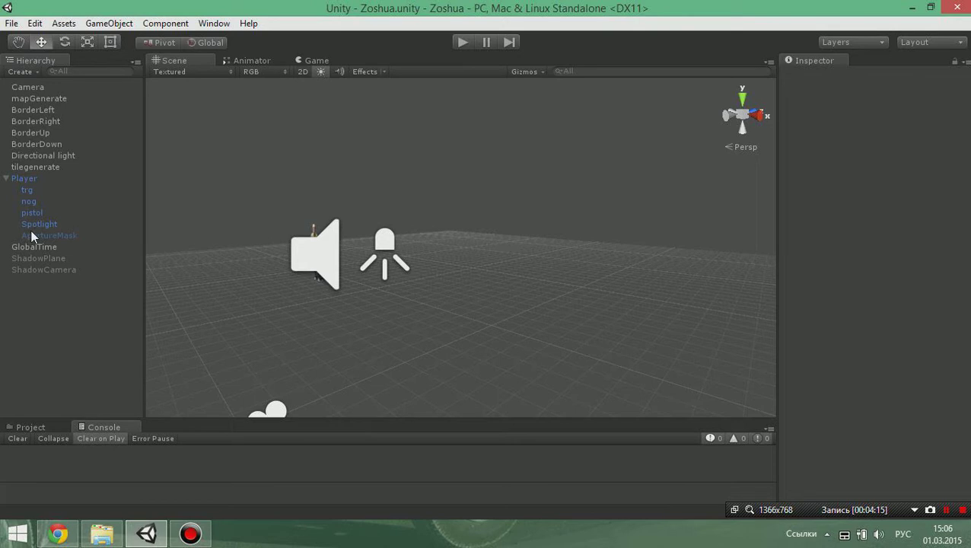
# Step: Select the Spotlight and set its Z position to 0
pyautogui.click(54, 225)
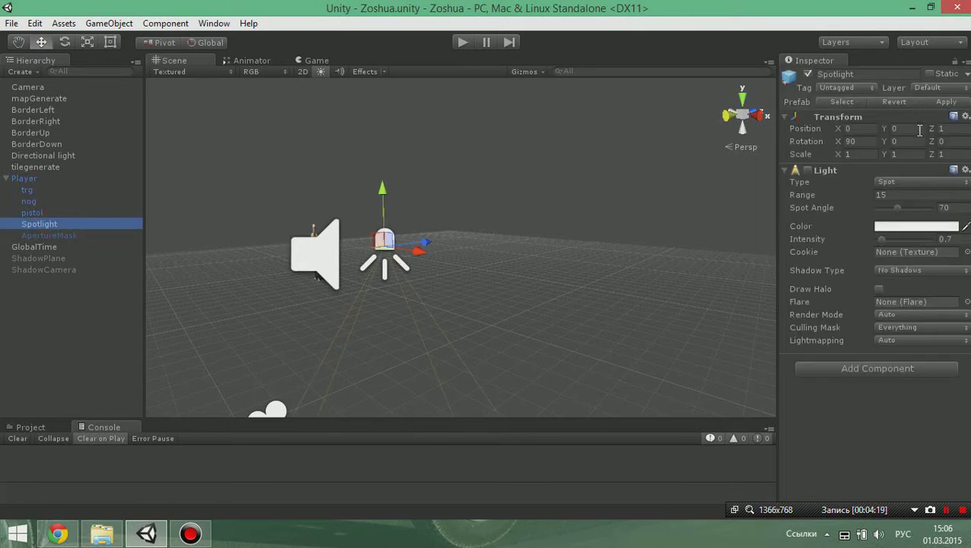
pyautogui.click(959, 130)
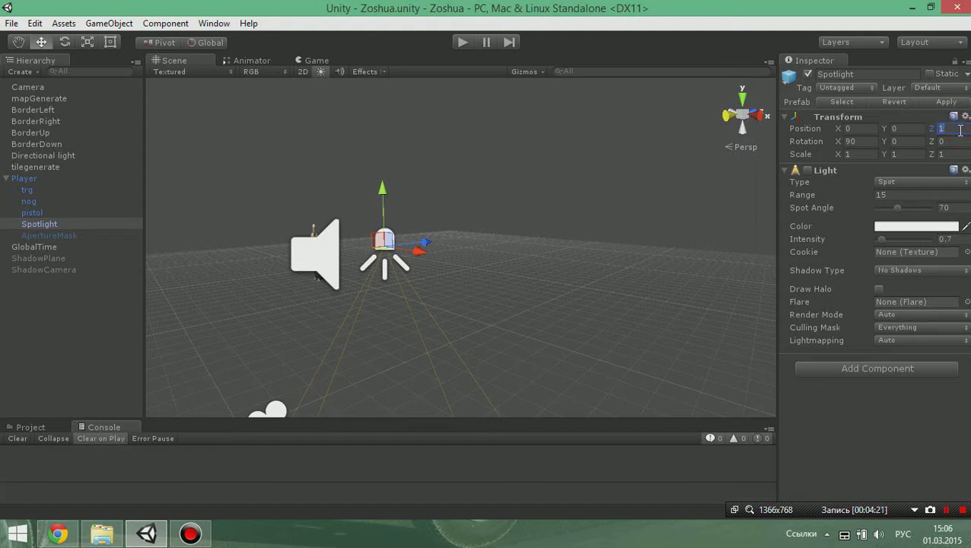
pyautogui.write('0')
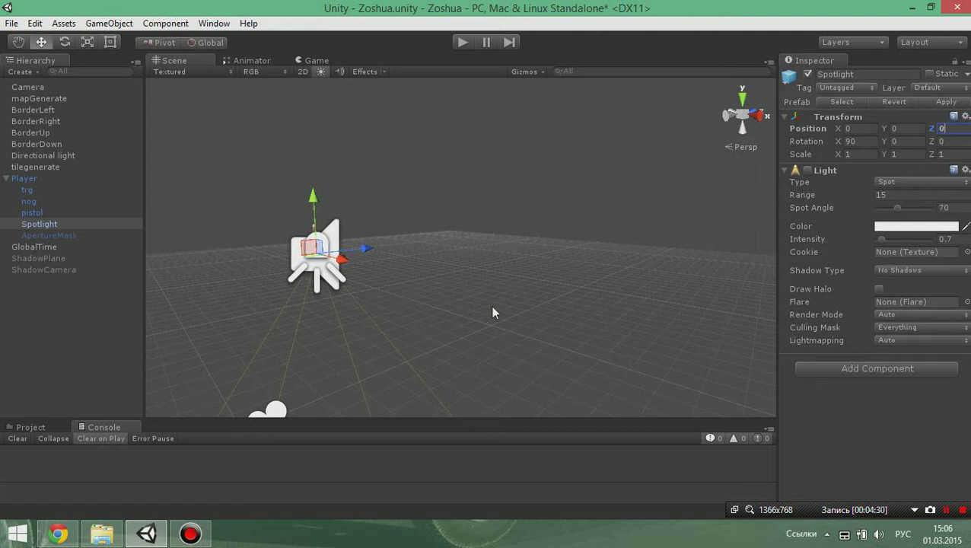
# Step: Orbit the Scene view and frame the Spotlight's light cone
pyautogui.moveTo(483, 322)
pyautogui.keyDown('alt'); pyautogui.mouseDown()
pyautogui.moveTo(457, 390)
pyautogui.moveTo(485, 348)
pyautogui.mouseUp(); pyautogui.keyUp('alt')
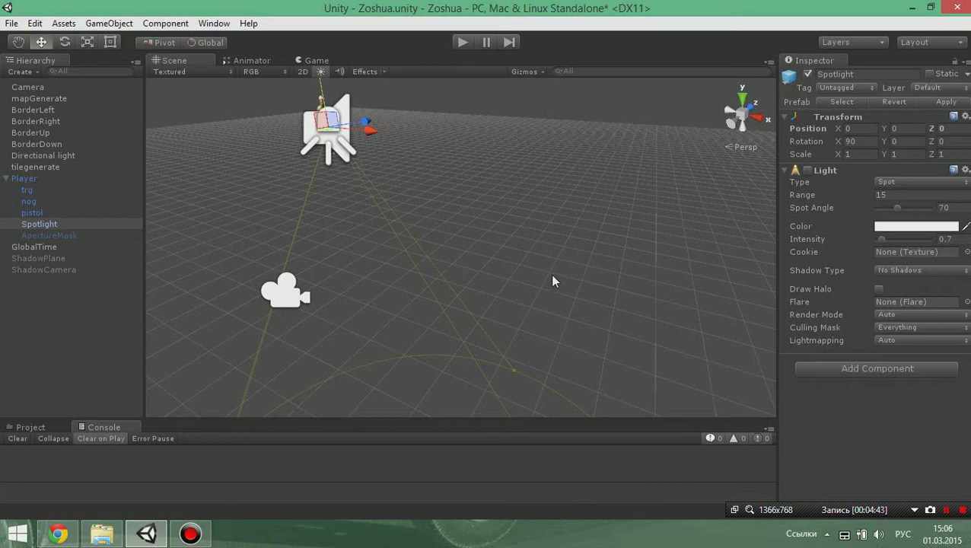
pyautogui.keyDown('alt'); pyautogui.moveTo(548, 267); pyautogui.dragTo(537, 358); pyautogui.keyUp('alt')
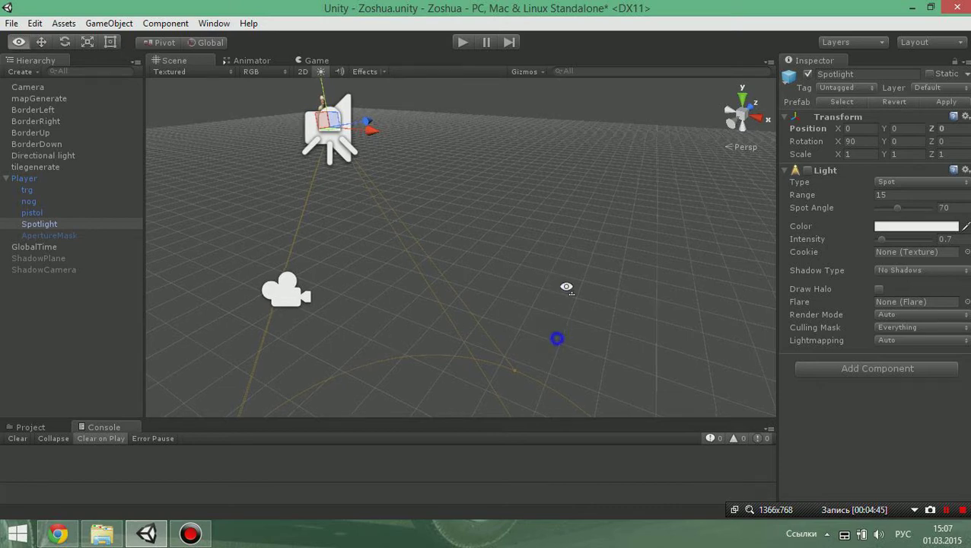
pyautogui.press('f')
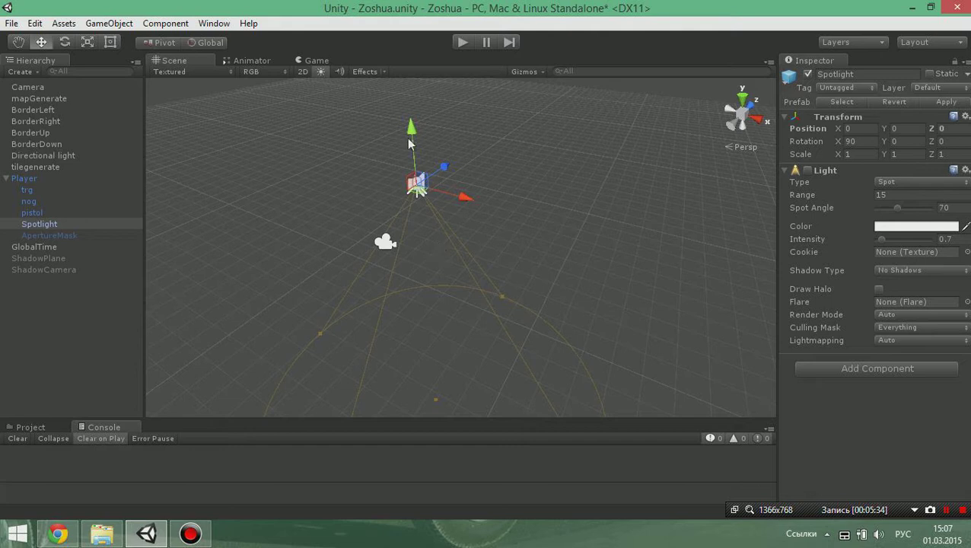
# Step: Select the Spotlight, focus its Z position field, then collapse Player in the Hierarchy
pyautogui.click(59, 224)
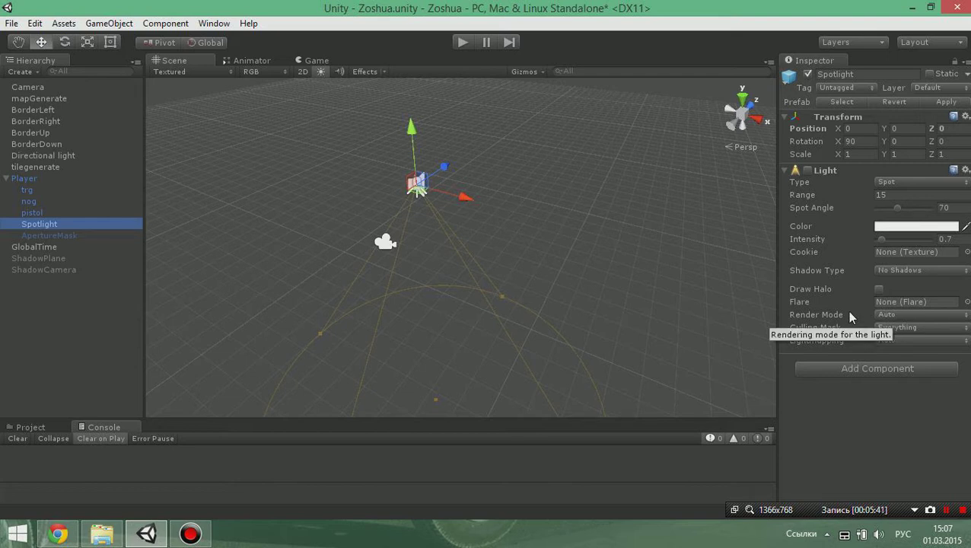
pyautogui.click(944, 128)
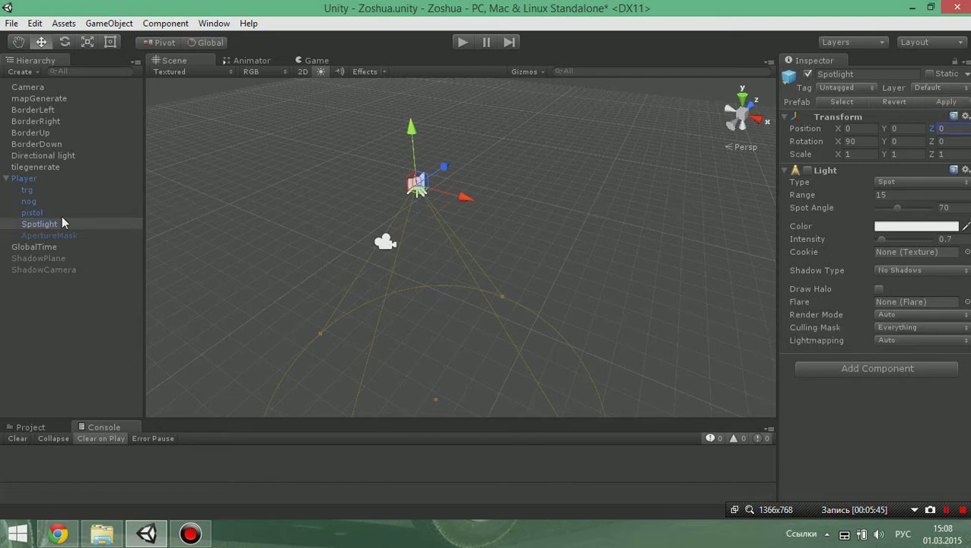
pyautogui.click(8, 179)
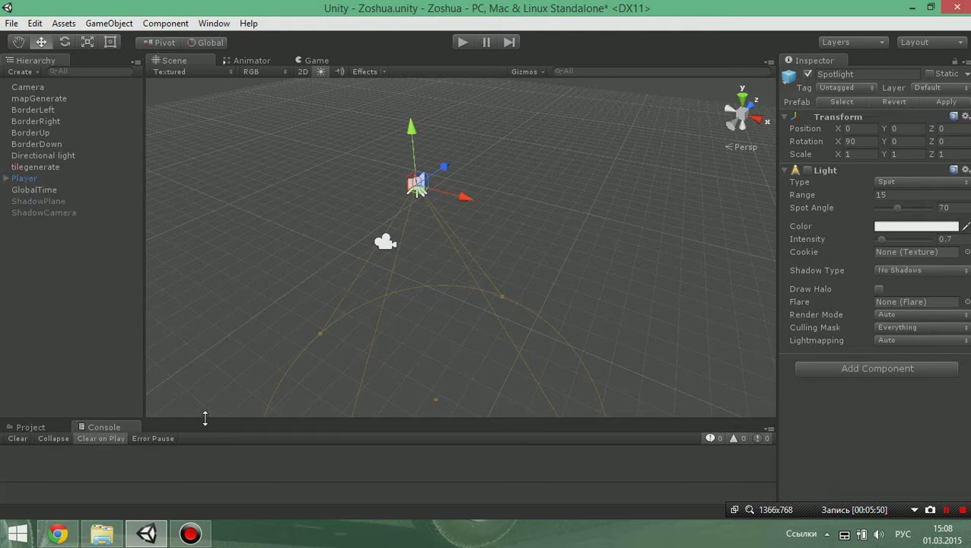
# Step: Enlarge the bottom panel, browse to Assets/scripts in the Project tab, and select Inventory
pyautogui.moveTo(204, 419); pyautogui.dragTo(205, 366)
pyautogui.click(45, 373)
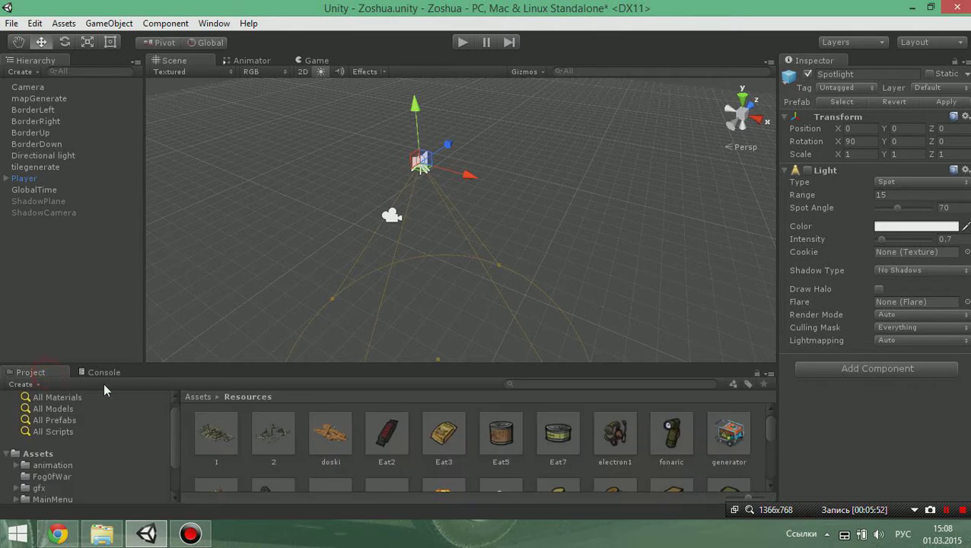
pyautogui.scroll(-2, 76, 477)
pyautogui.click(43, 481)
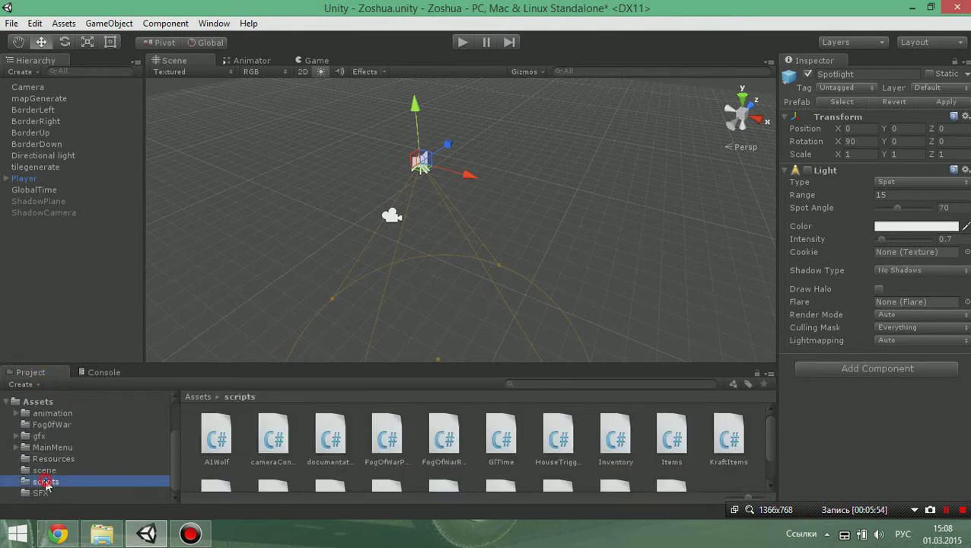
pyautogui.scroll(-2, 346, 477)
pyautogui.scroll(-1, 346, 477)
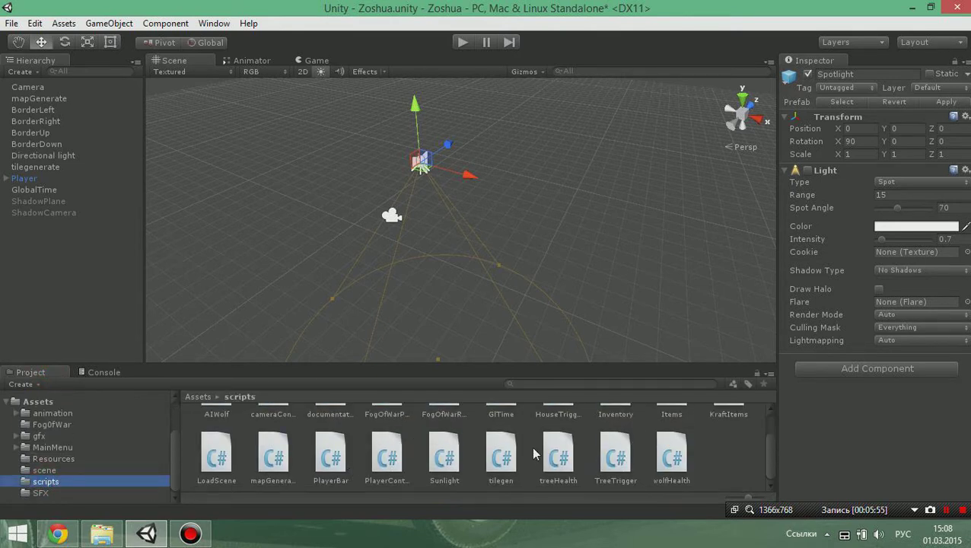
pyautogui.moveTo(528, 364); pyautogui.dragTo(527, 309)
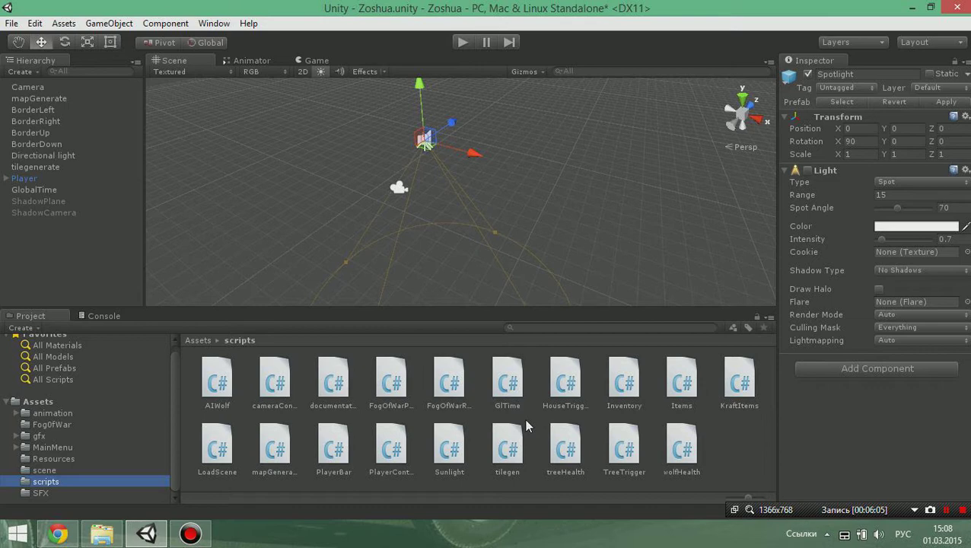
pyautogui.click(618, 384)
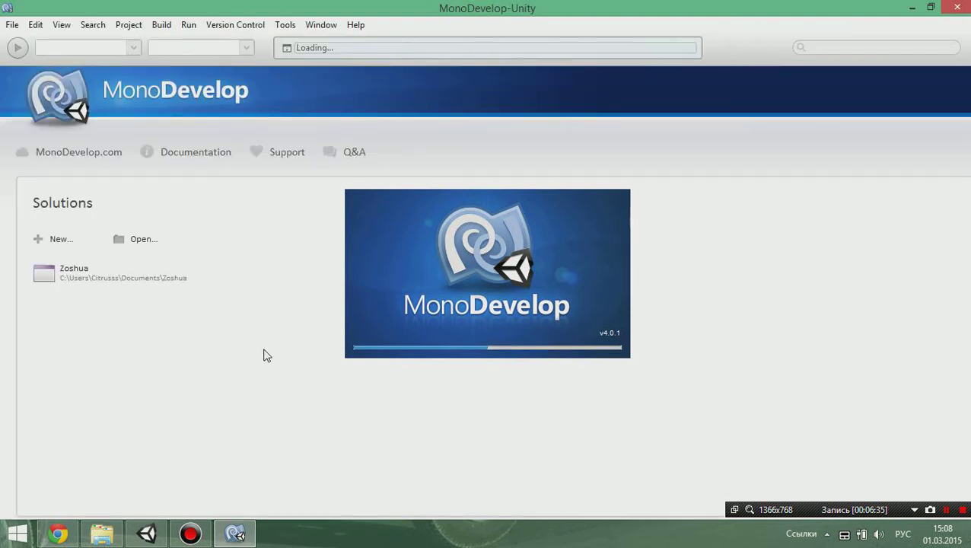
# Step: Highlight visfonar with default false and the GameObject gamfonar declaration on lines 51–52
pyautogui.click(946, 510)
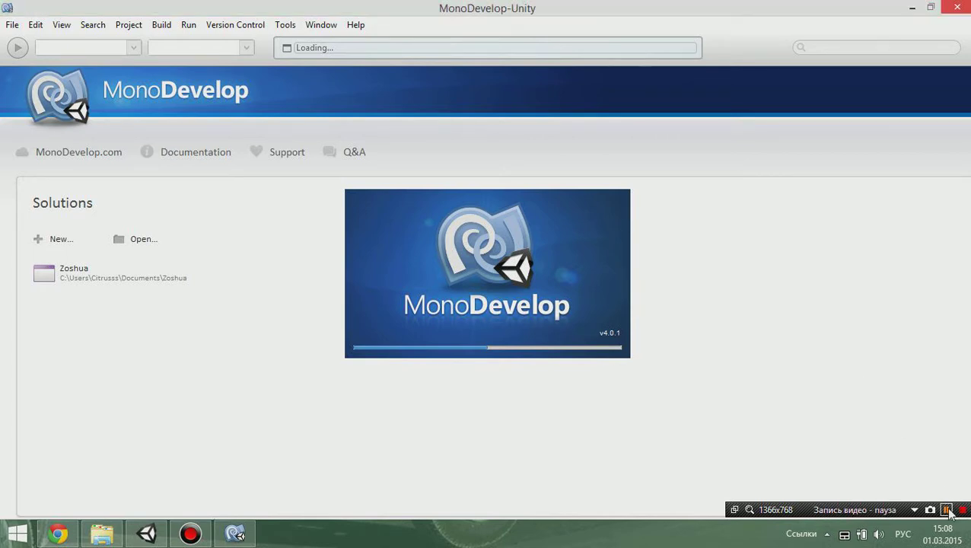
pyautogui.click(947, 510)
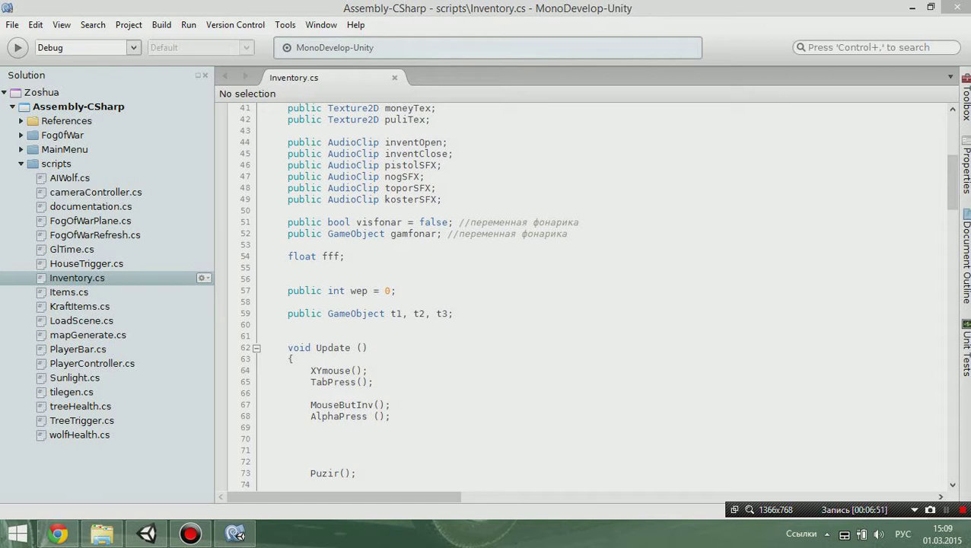
pyautogui.moveTo(361, 222); pyautogui.dragTo(390, 223)
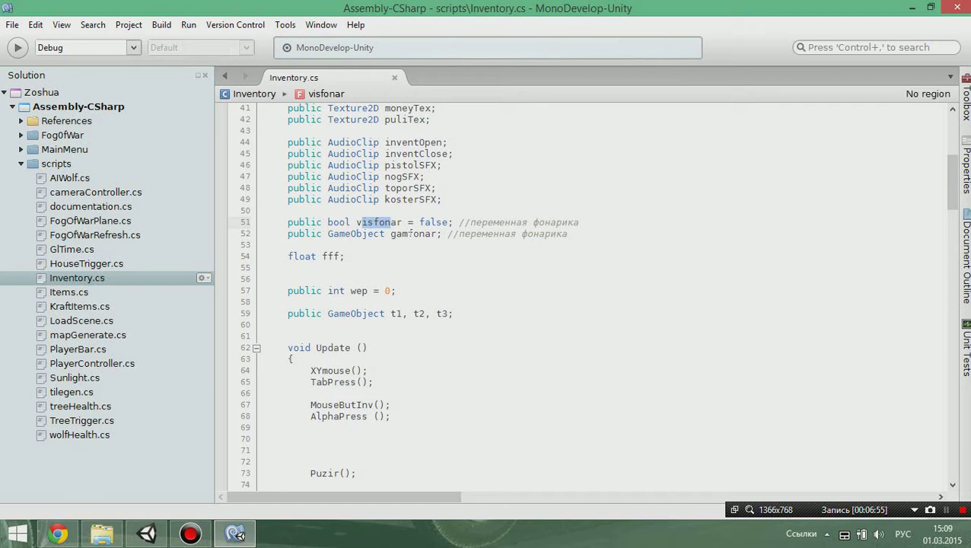
pyautogui.moveTo(431, 222); pyautogui.dragTo(448, 223)
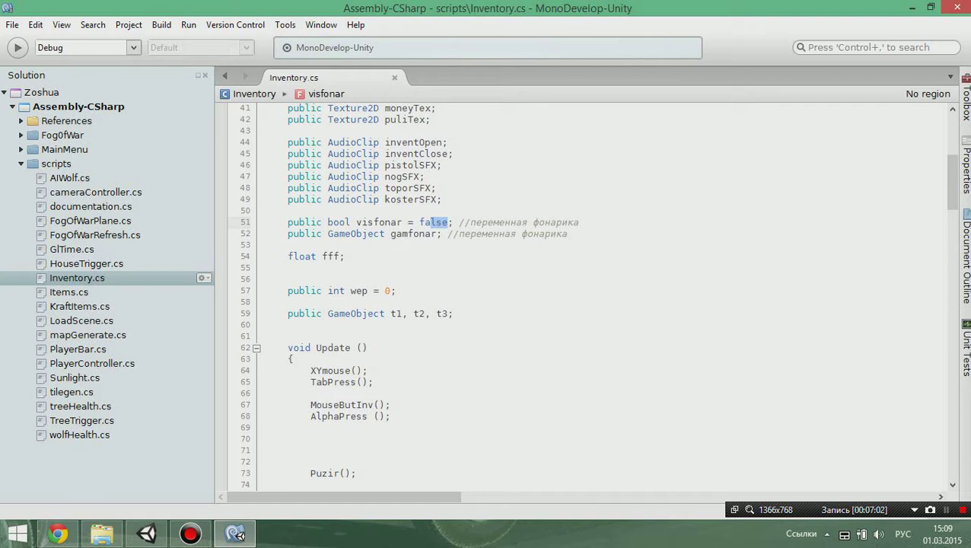
pyautogui.moveTo(328, 233); pyautogui.dragTo(384, 234)
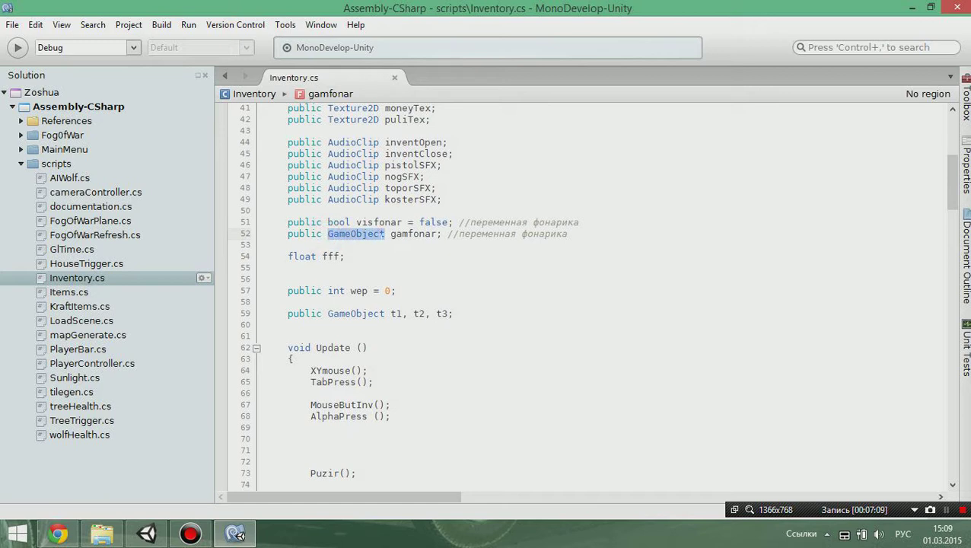
pyautogui.moveTo(391, 233); pyautogui.dragTo(436, 233)
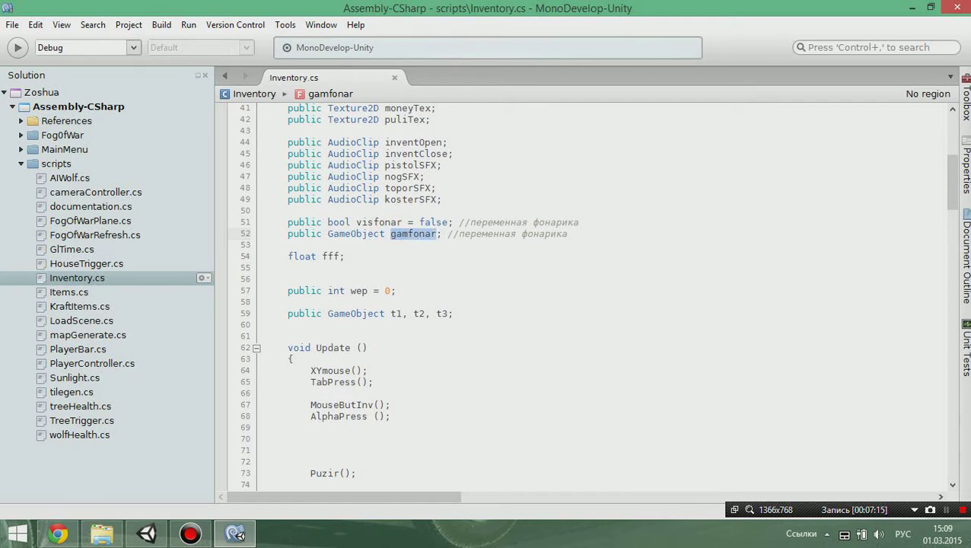
# Step: Re-highlight the gamfonar name, then return to the Unity editor
pyautogui.scroll(-1, 586, 296)
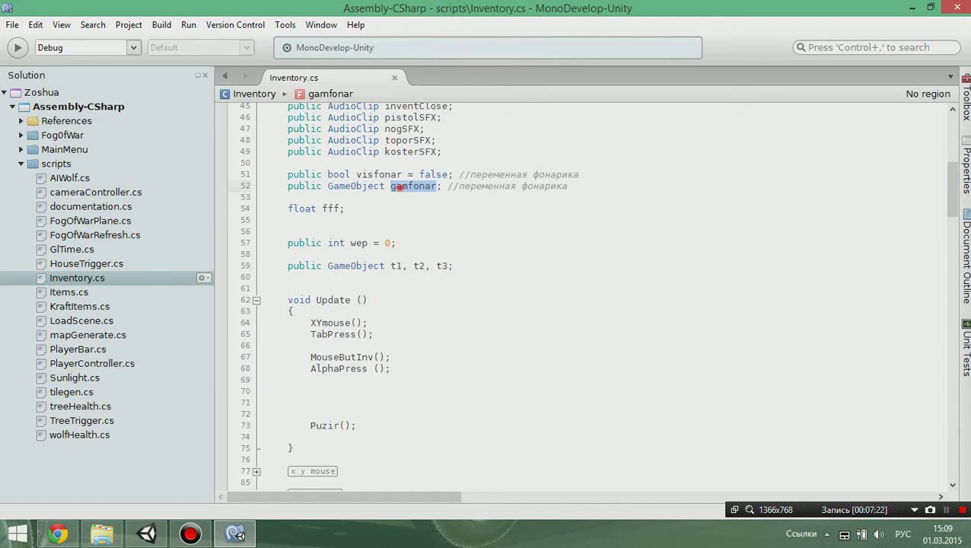
pyautogui.click(436, 186)
pyautogui.moveTo(436, 186); pyautogui.dragTo(391, 186)
pyautogui.click(147, 533)
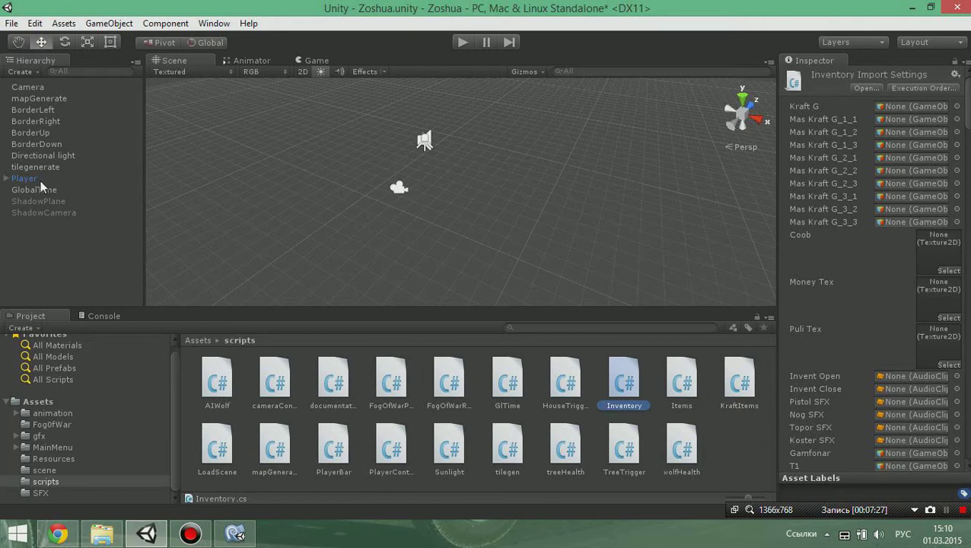
# Step: Select the Player's Spotlight, toggle its Light on and off, and return to MonoDevelop
pyautogui.click(5, 178)
pyautogui.click(41, 226)
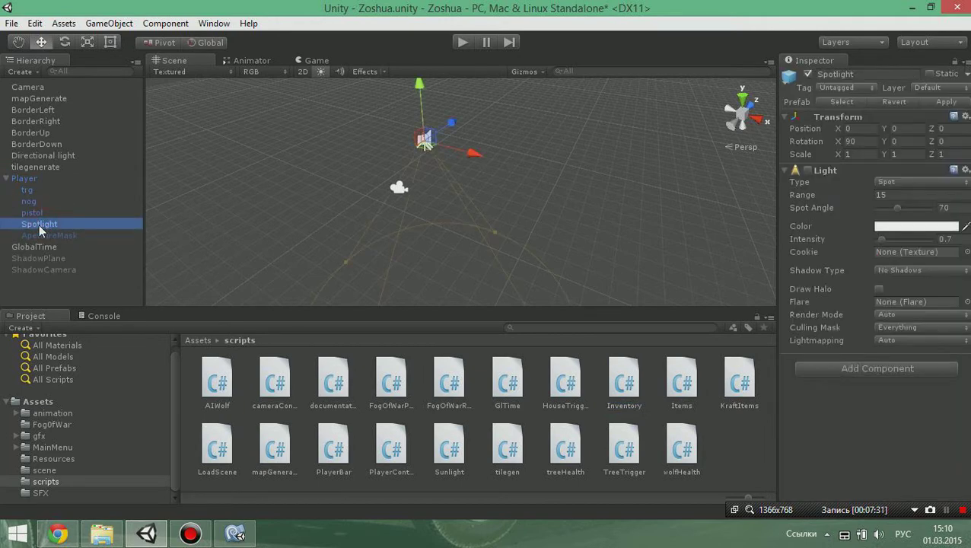
pyautogui.click(807, 171)
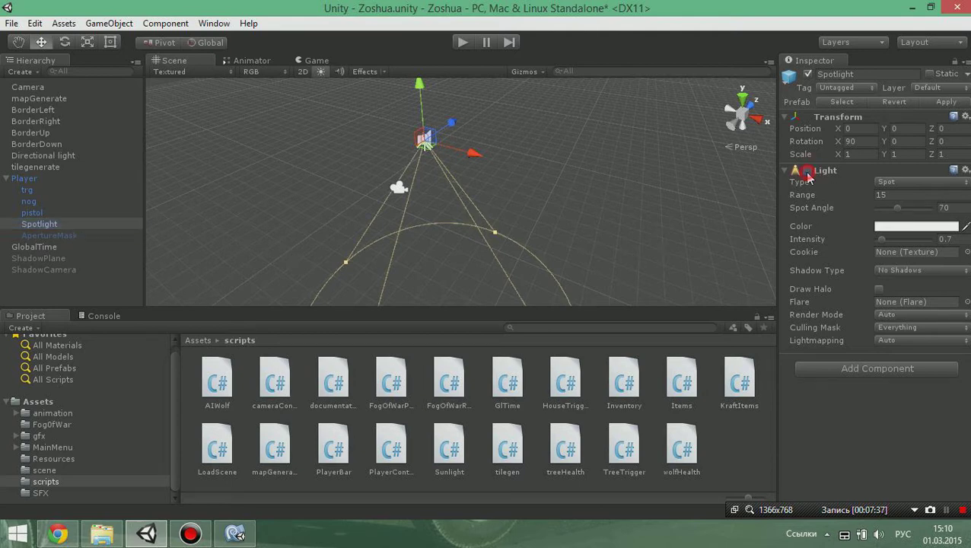
pyautogui.click(808, 171)
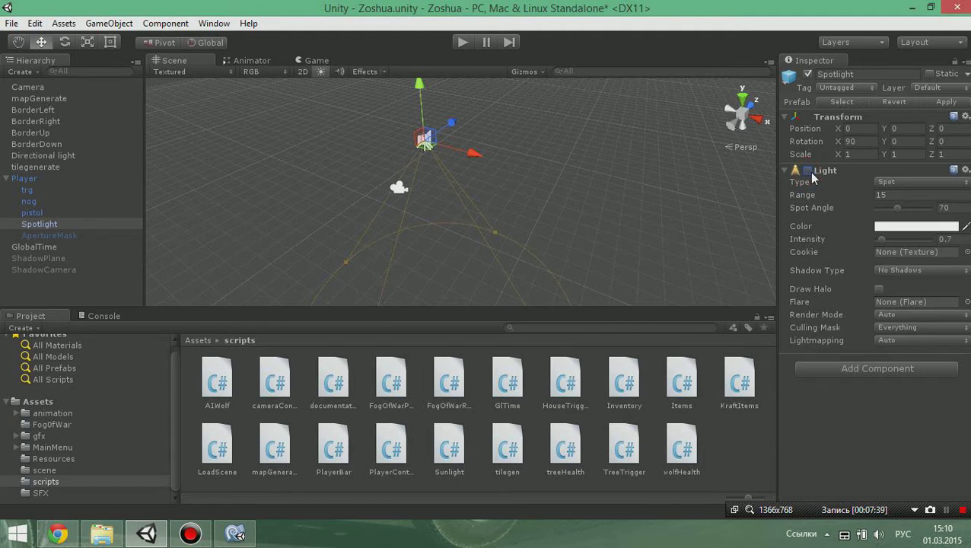
pyautogui.click(235, 532)
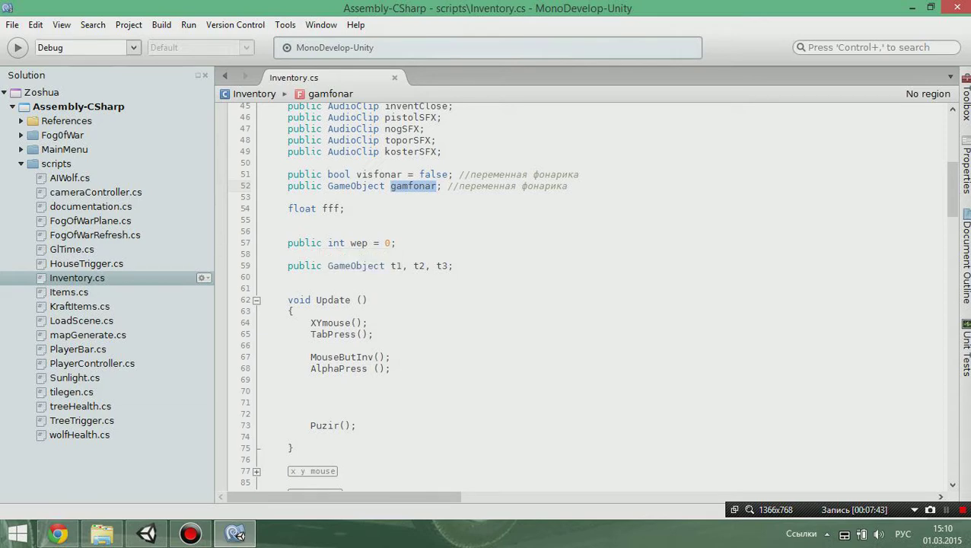
# Step: Scroll Inventory.cs down, expanding the ALPHAPRESS region and then the FONARIC flashlight region
pyautogui.scroll(-3, 350, 266)
pyautogui.scroll(-2, 351, 267)
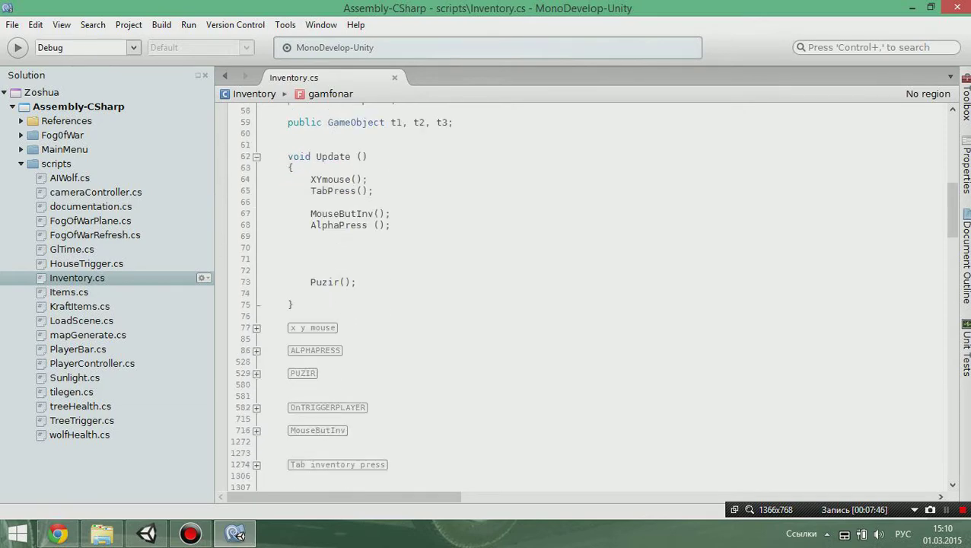
pyautogui.scroll(-2, 350, 267)
pyautogui.click(257, 255)
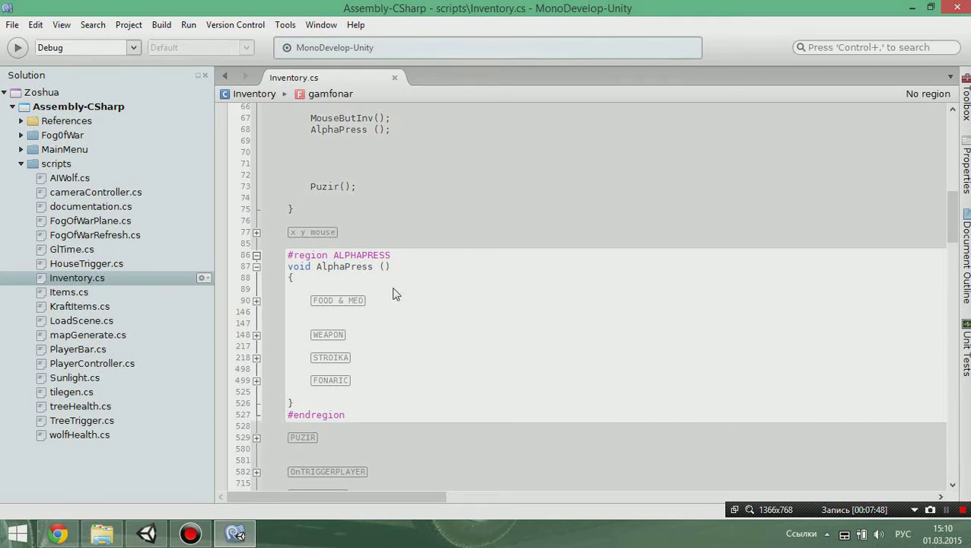
pyautogui.scroll(-2, 391, 287)
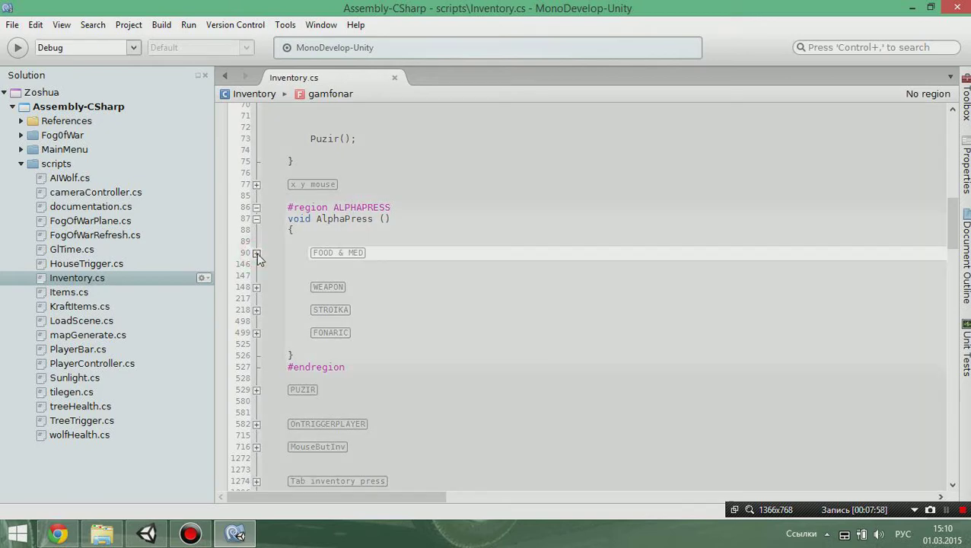
pyautogui.click(257, 253)
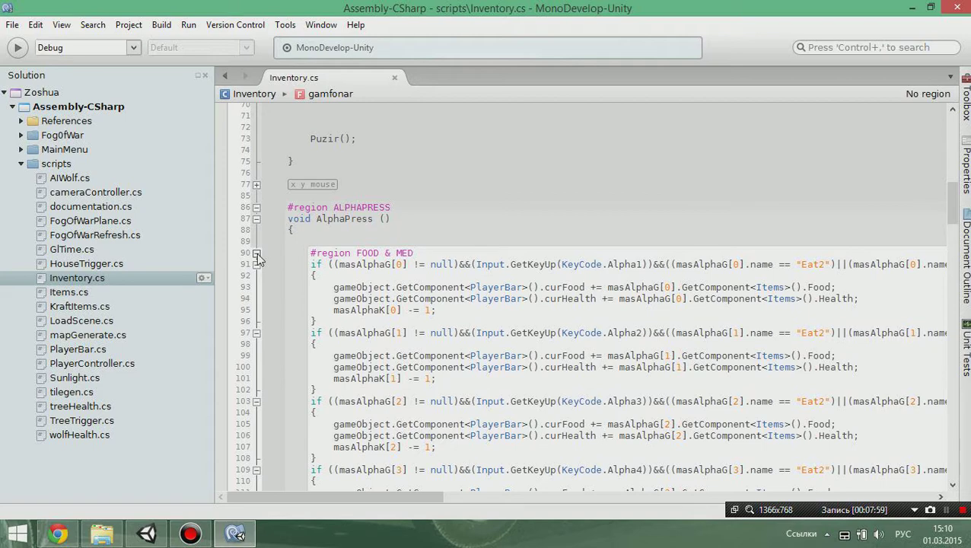
pyautogui.click(257, 254)
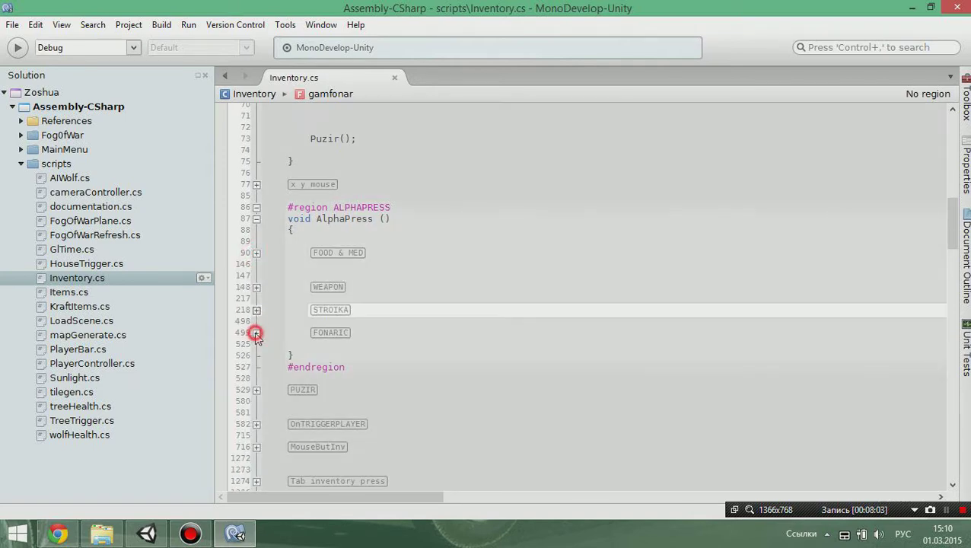
pyautogui.click(257, 336)
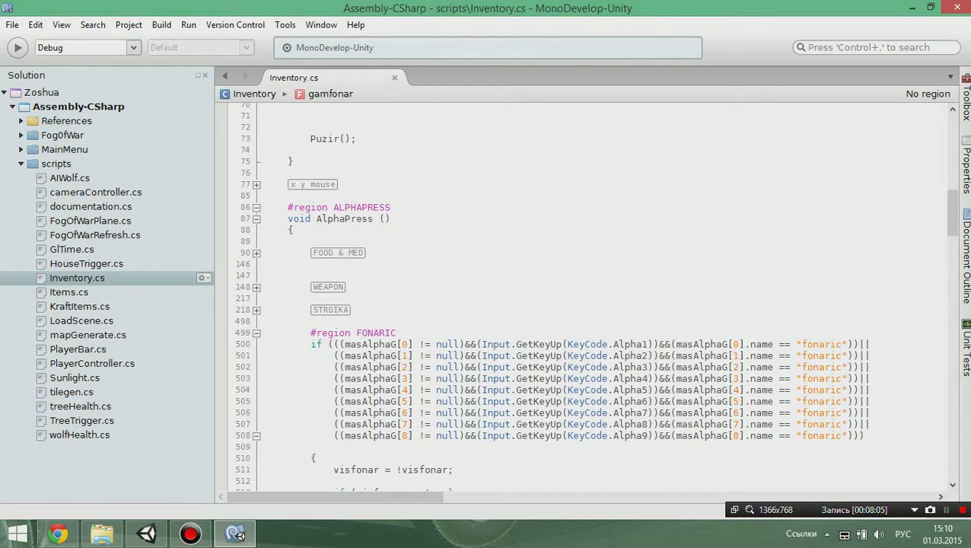
# Step: Highlight the line-500 fonaric slot condition's null, key-release and name checks, then return to Unity
pyautogui.scroll(-3, 357, 377)
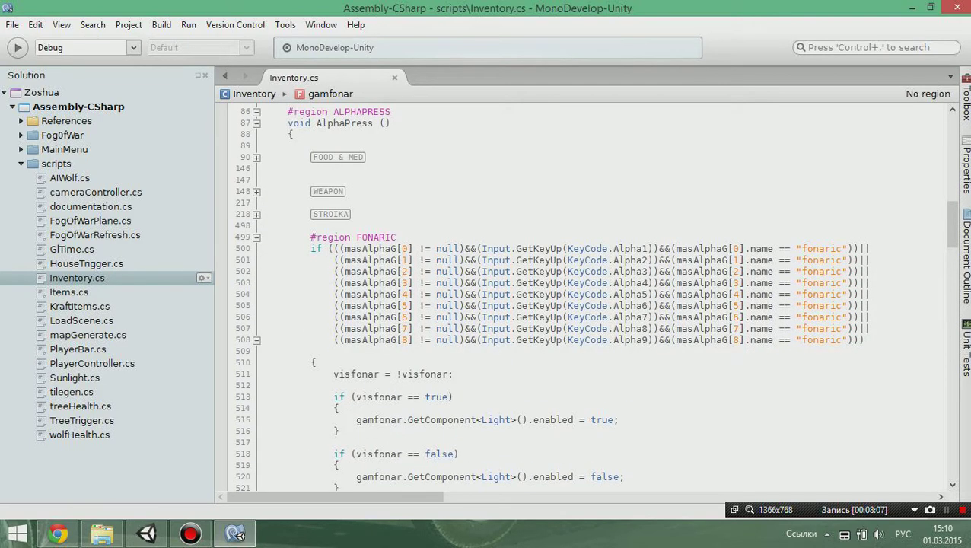
pyautogui.scroll(-4, 222, 300)
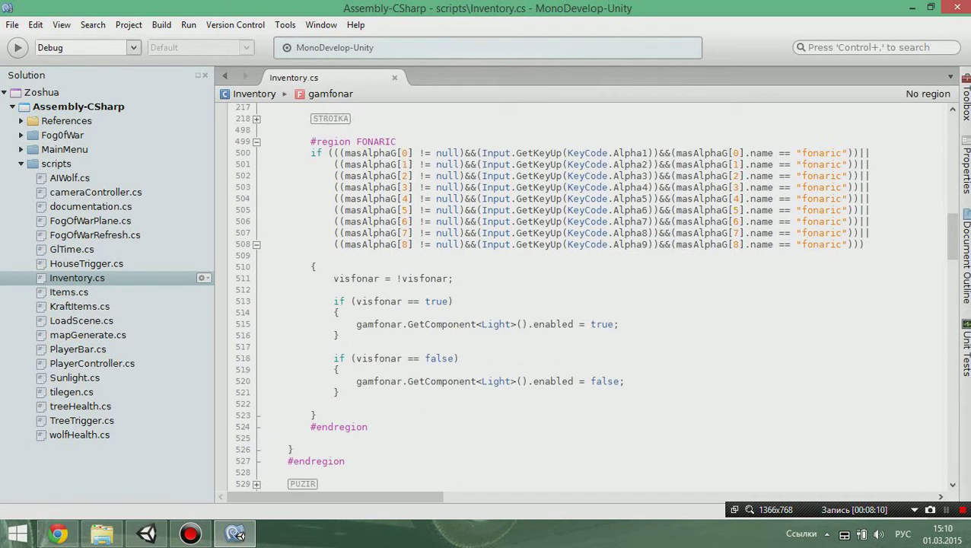
pyautogui.scroll(1, 578, 297)
pyautogui.moveTo(340, 153); pyautogui.dragTo(857, 153)
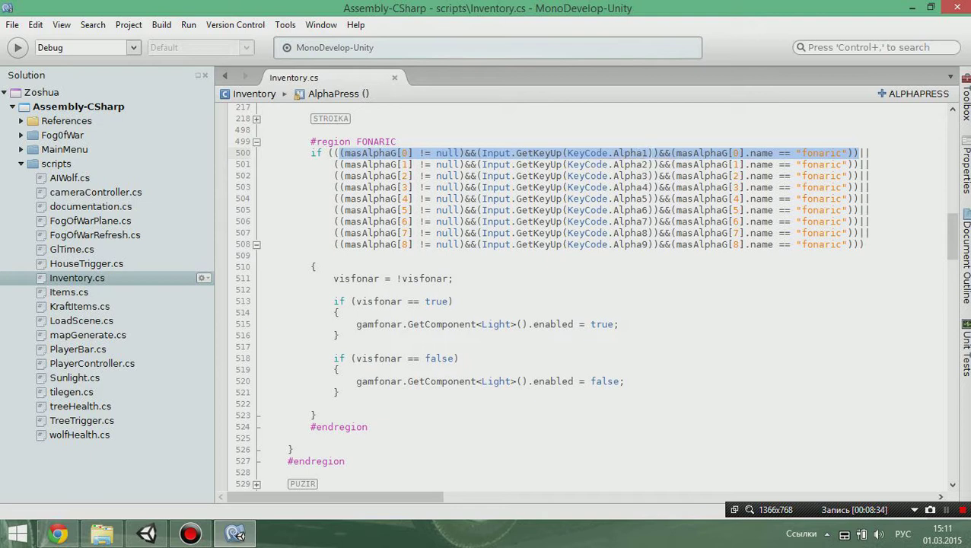
pyautogui.click(651, 153)
pyautogui.moveTo(652, 153); pyautogui.dragTo(345, 153)
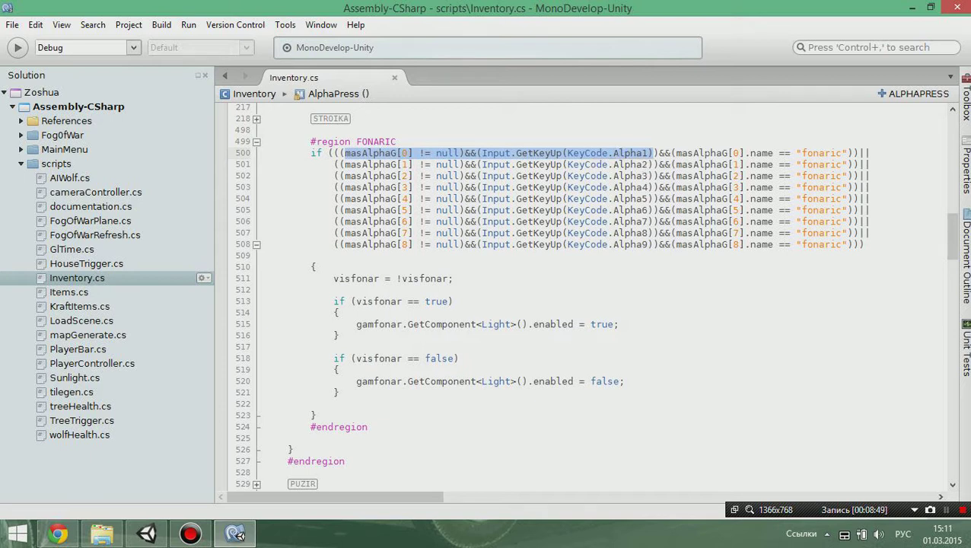
pyautogui.moveTo(676, 153); pyautogui.dragTo(846, 153)
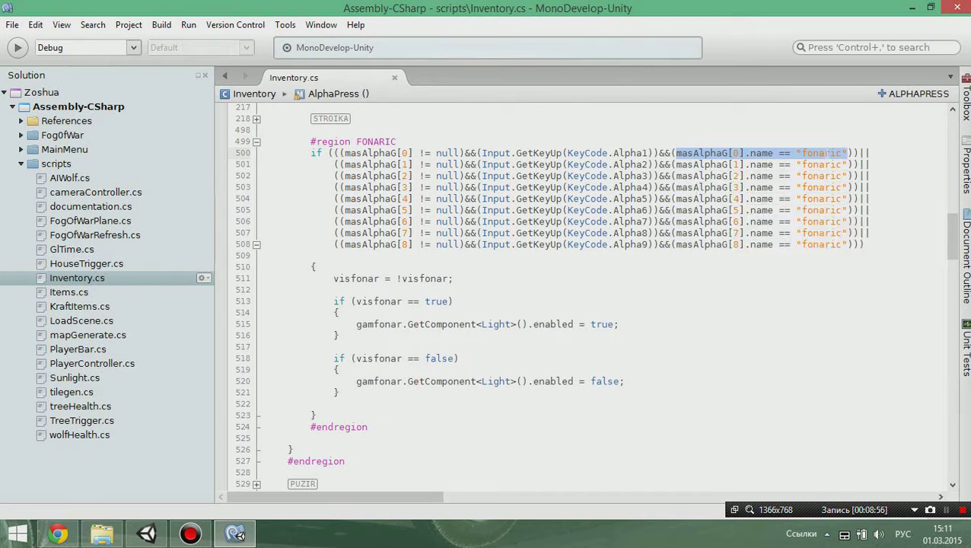
pyautogui.click(146, 534)
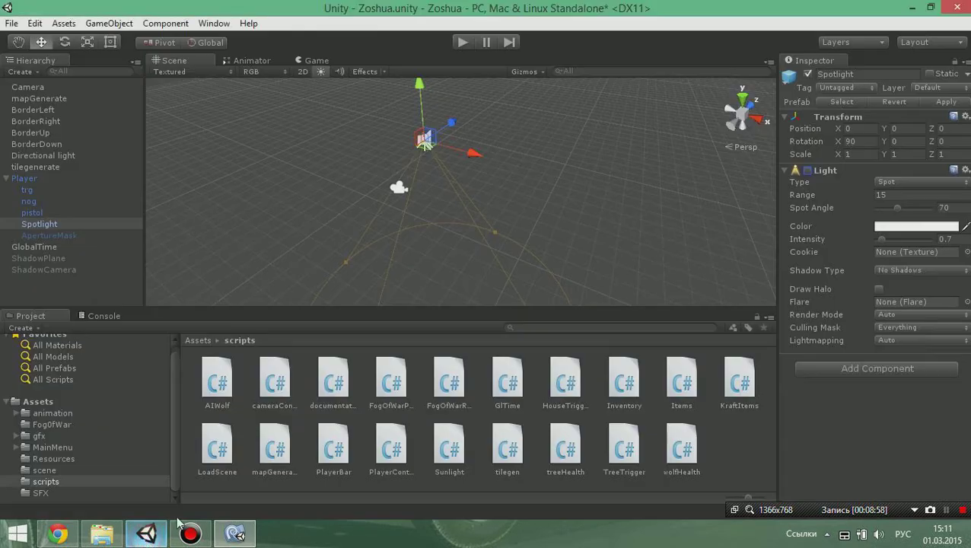
# Step: Show the fonaric prefab from the Resources folder in the Inspector, then return to Inventory.cs
pyautogui.click(54, 460)
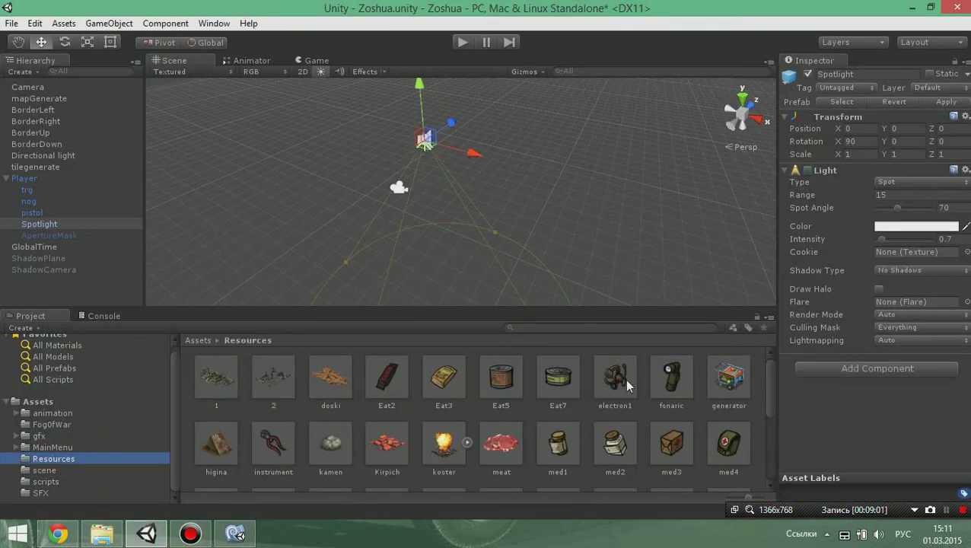
pyautogui.click(685, 380)
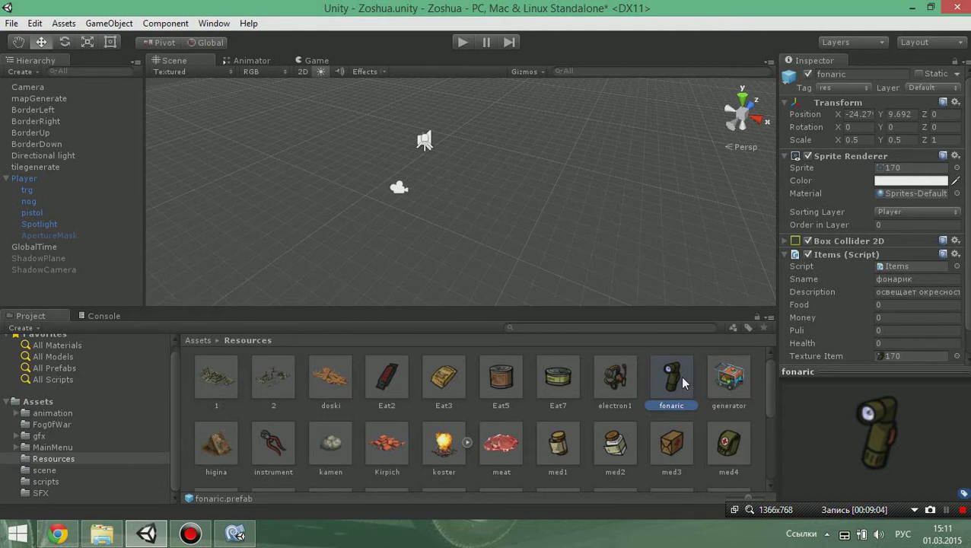
pyautogui.click(234, 534)
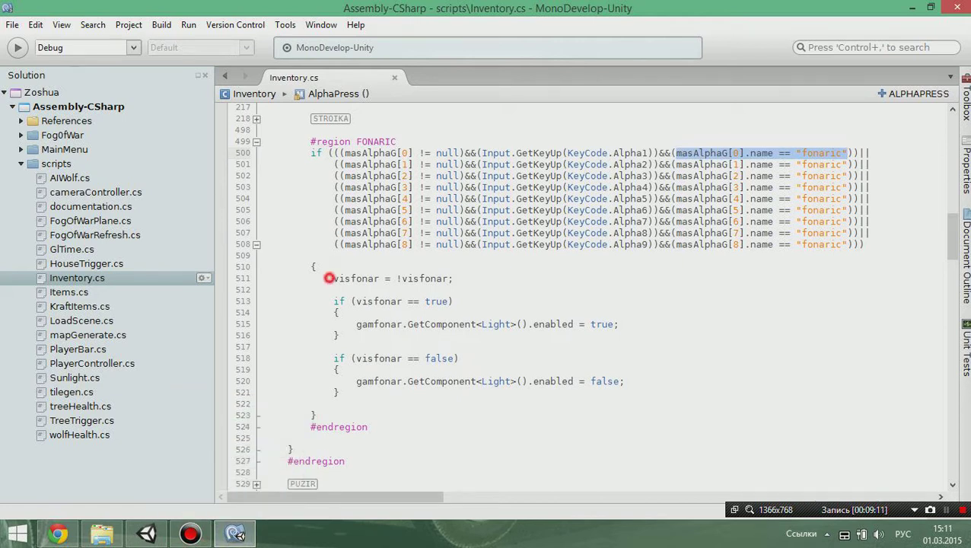
pyautogui.moveTo(331, 279); pyautogui.dragTo(453, 278)
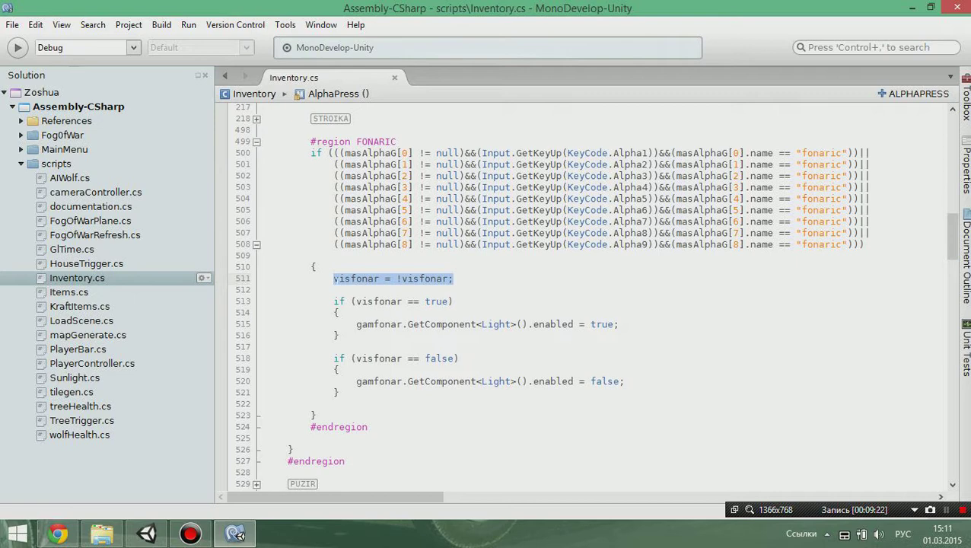
pyautogui.scroll(-1, 586, 297)
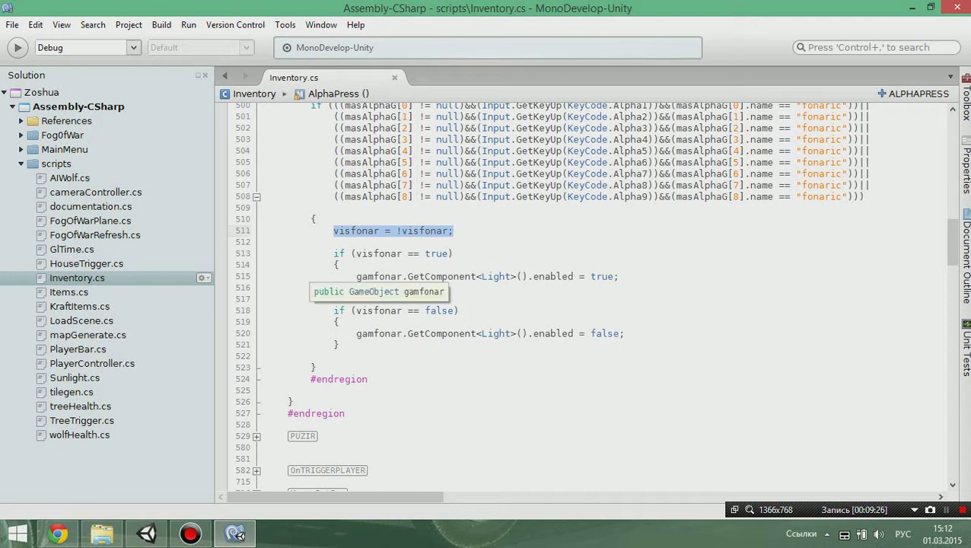
pyautogui.moveTo(334, 253); pyautogui.dragTo(452, 253)
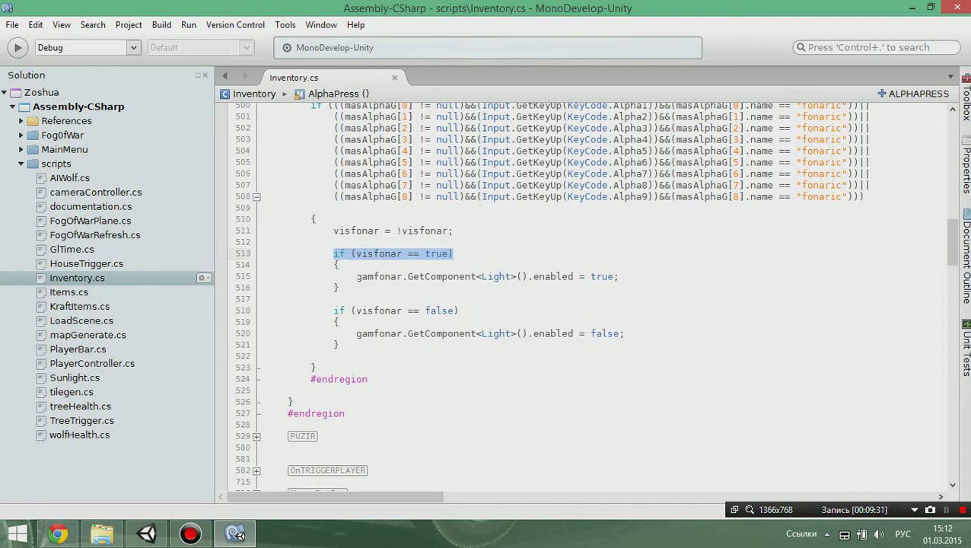
pyautogui.moveTo(356, 276); pyautogui.dragTo(401, 277)
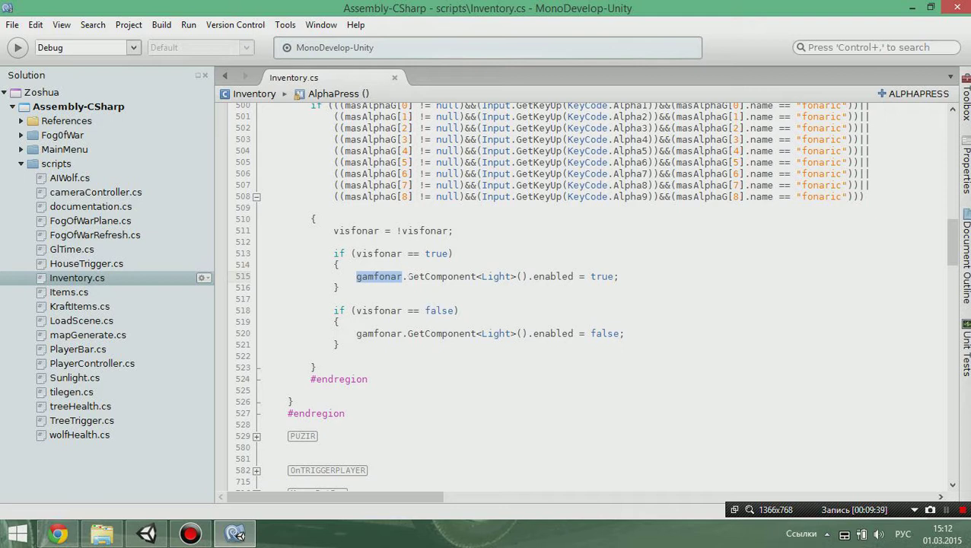
pyautogui.moveTo(408, 276); pyautogui.dragTo(613, 276)
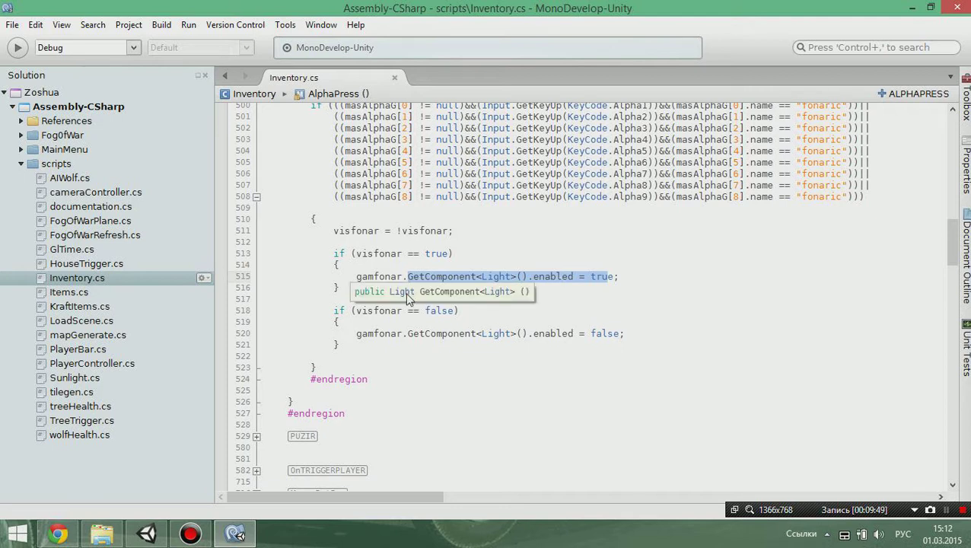
pyautogui.moveTo(332, 310); pyautogui.dragTo(458, 310)
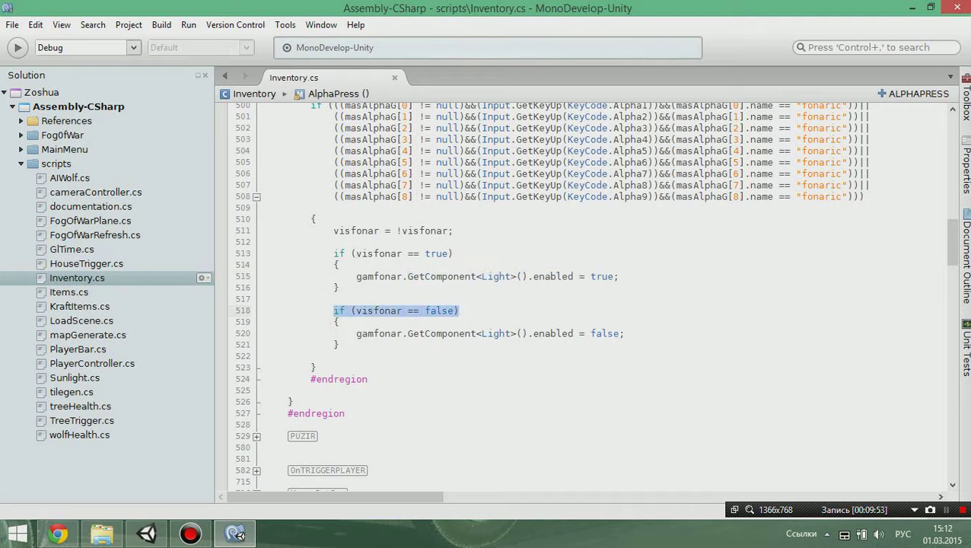
pyautogui.moveTo(355, 333); pyautogui.dragTo(618, 333)
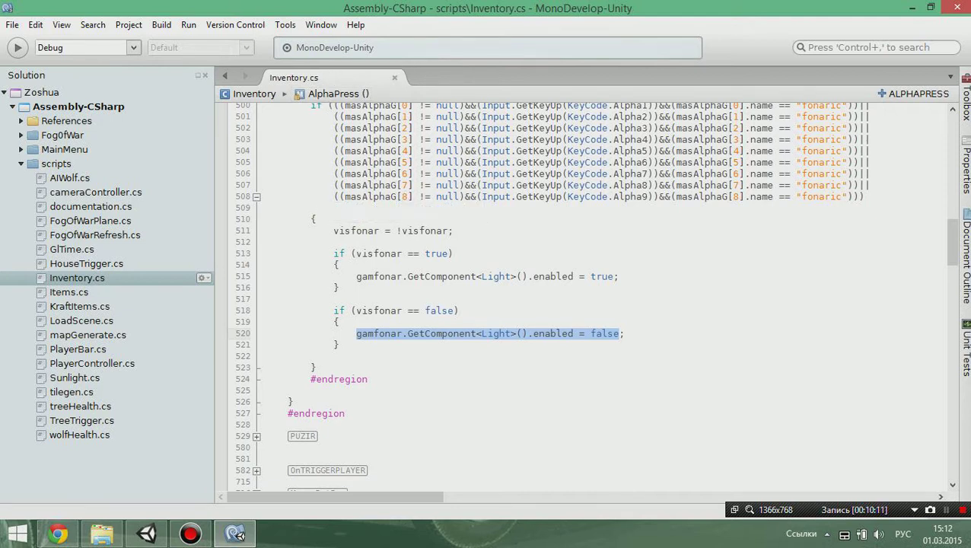
pyautogui.click(948, 511)
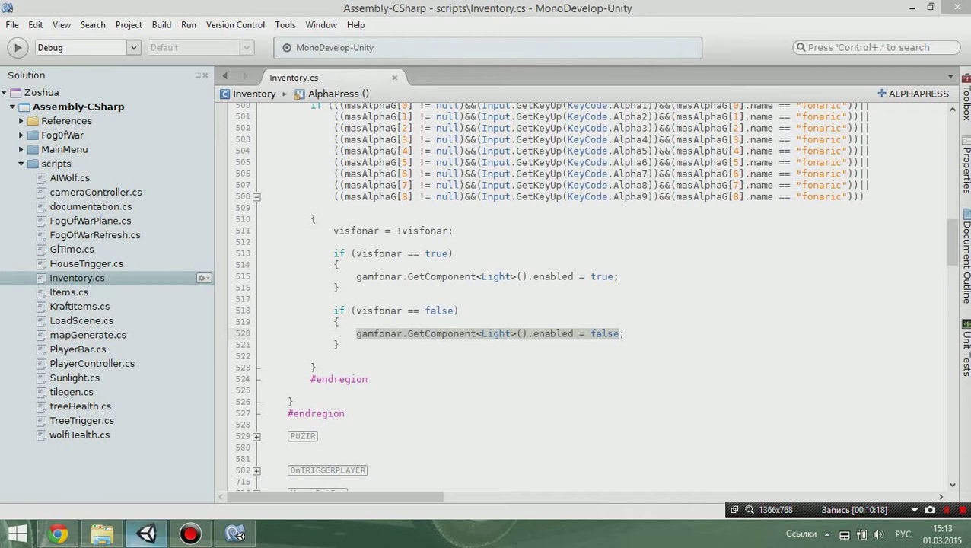
# Step: Inspect Player and its Spotlight child, then open PlayerController.cs from the Player Controller script field
pyautogui.click(146, 534)
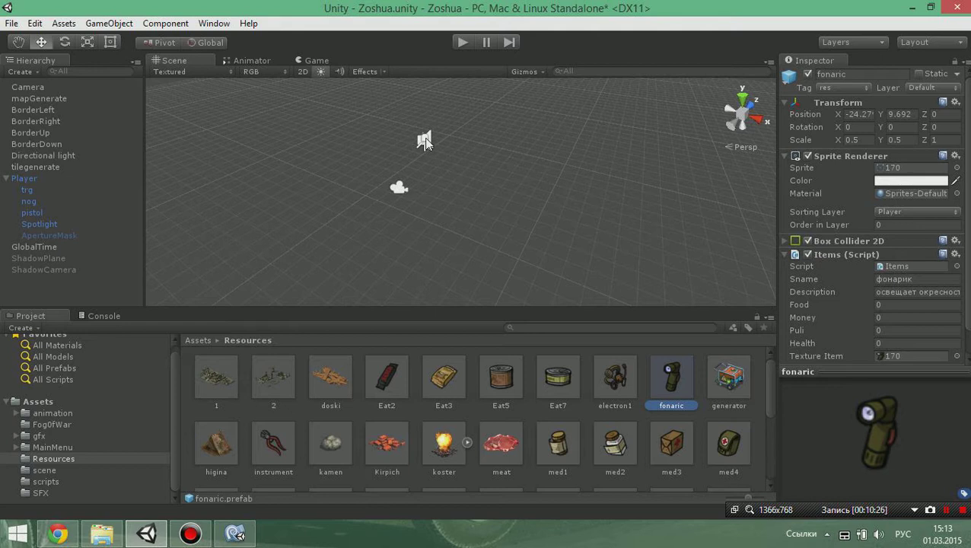
pyautogui.click(34, 177)
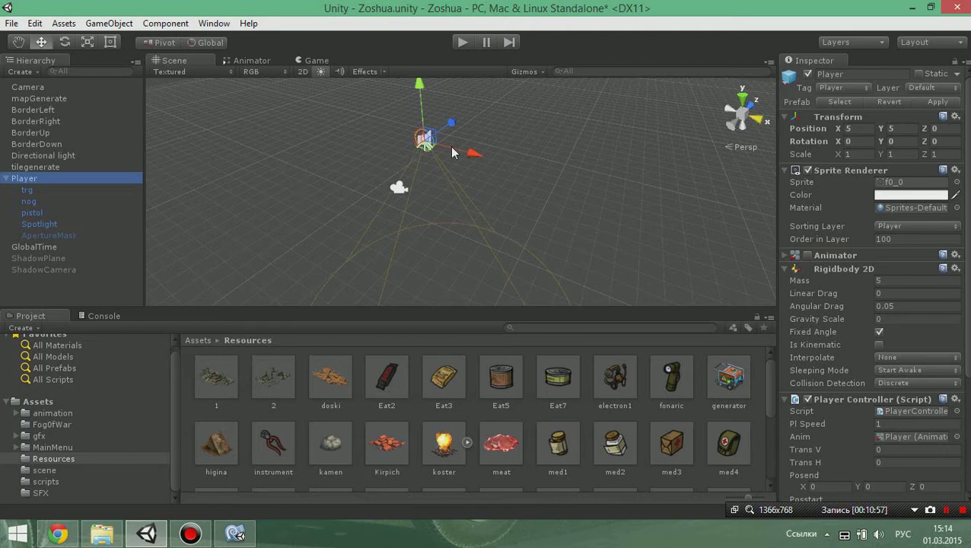
pyautogui.click(61, 226)
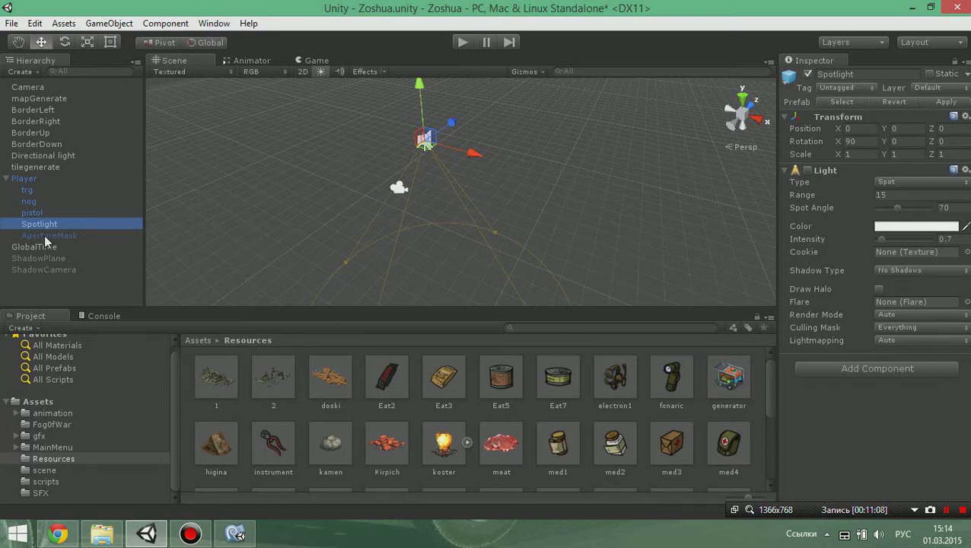
pyautogui.click(33, 180)
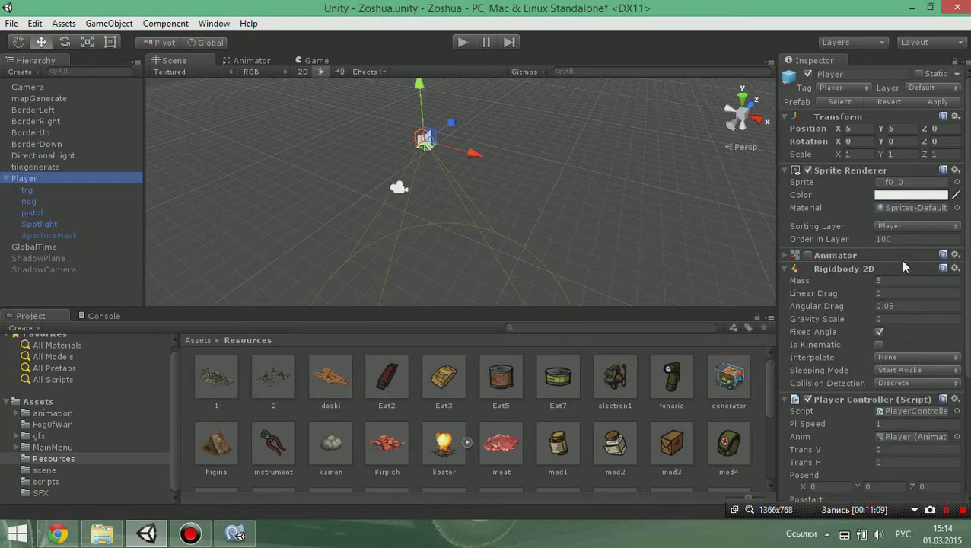
pyautogui.click(913, 411)
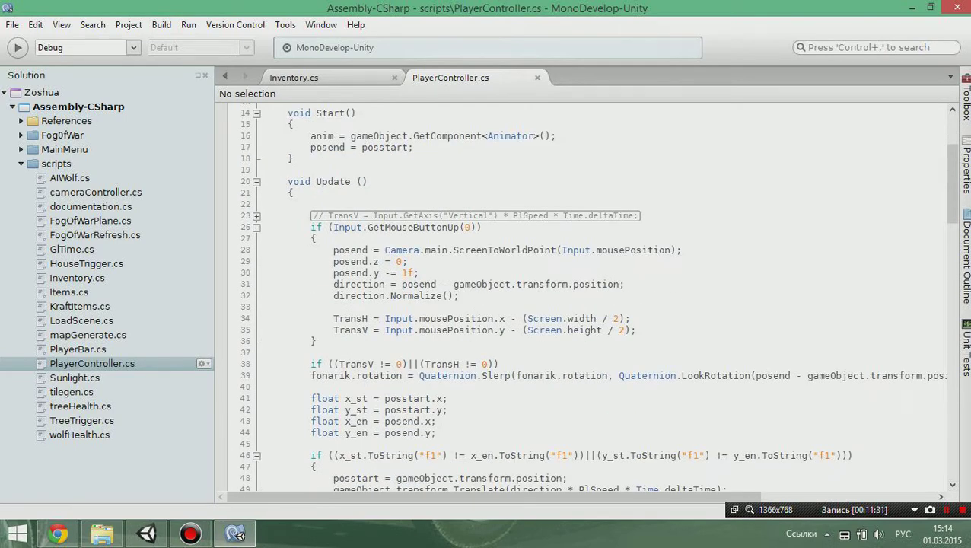
# Step: Highlight the click-target lines 28–29 and movement-direction lines 31–32 in Update, then go back to Unity
pyautogui.moveTo(333, 249); pyautogui.dragTo(407, 261)
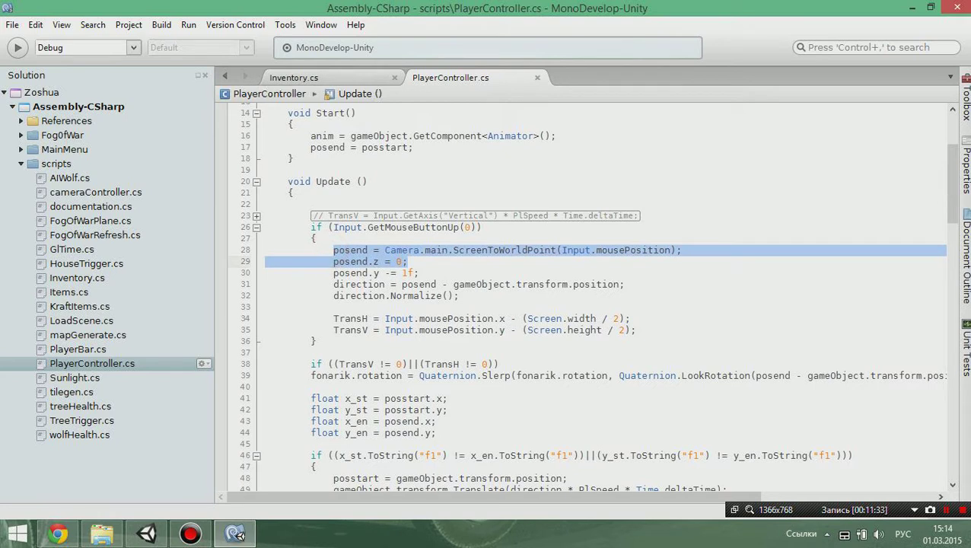
pyautogui.moveTo(333, 284); pyautogui.dragTo(459, 295)
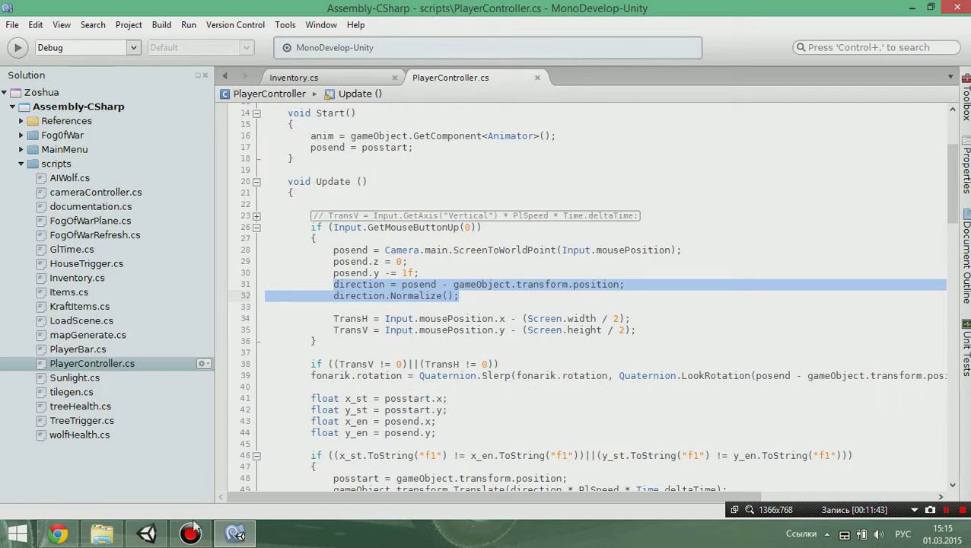
pyautogui.hotkey('alt', 'Tab')
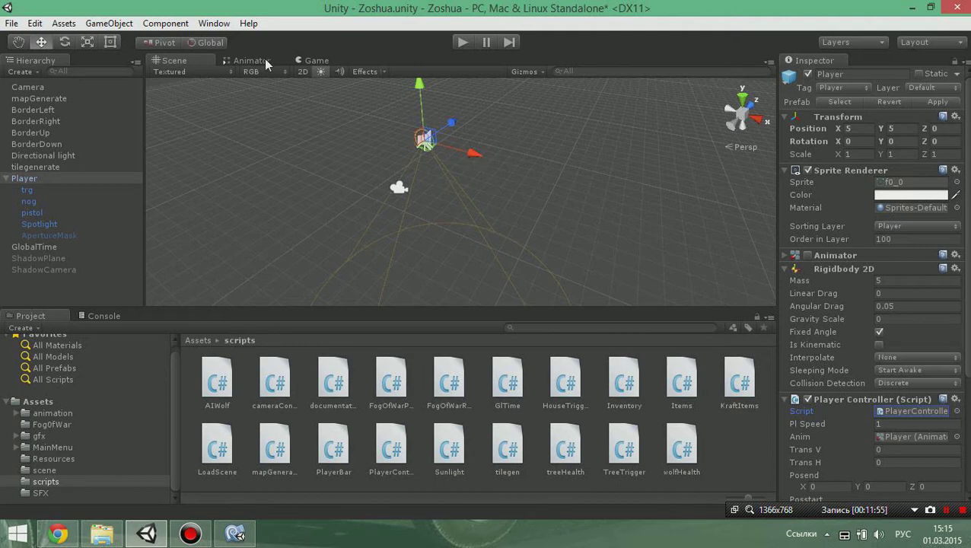
# Step: Switch to the Rect tool and flip the Scene view to 2D, then return to PlayerController.cs
pyautogui.press('t')
pyautogui.click(303, 71)
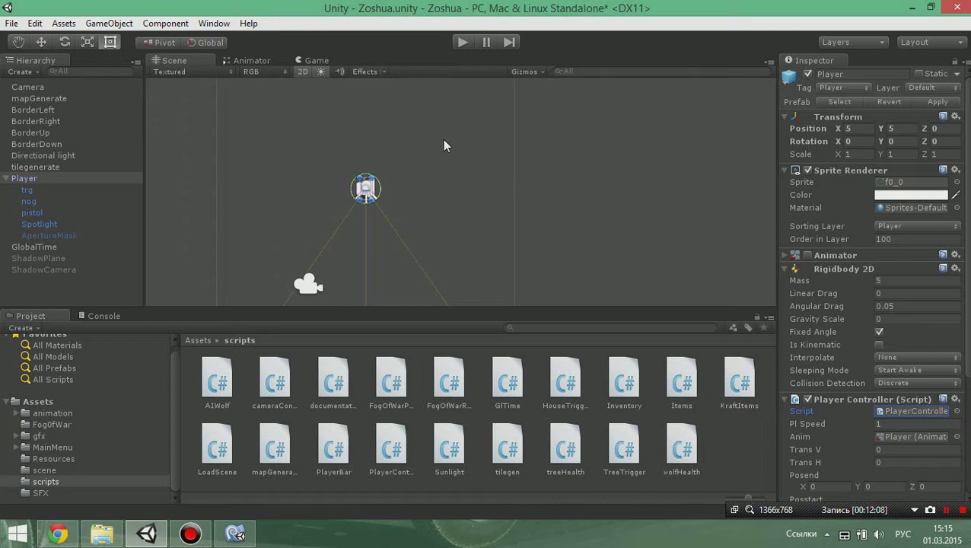
pyautogui.click(236, 533)
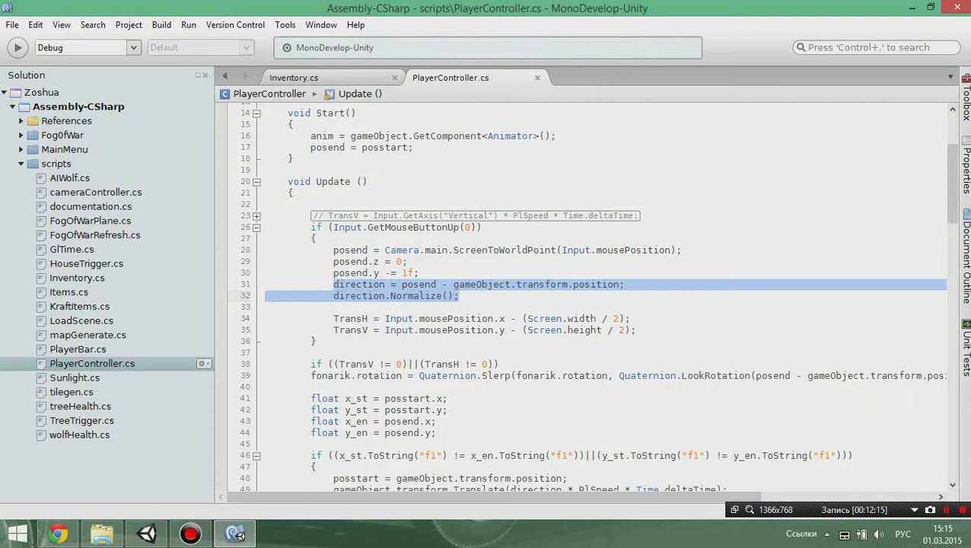
# Step: Highlight the TransV/TransH check on line 38, then the 'public Transform fonarik;' declaration on line 12
pyautogui.moveTo(386, 375)
pyautogui.click(305, 366)
pyautogui.moveTo(305, 366); pyautogui.dragTo(496, 366)
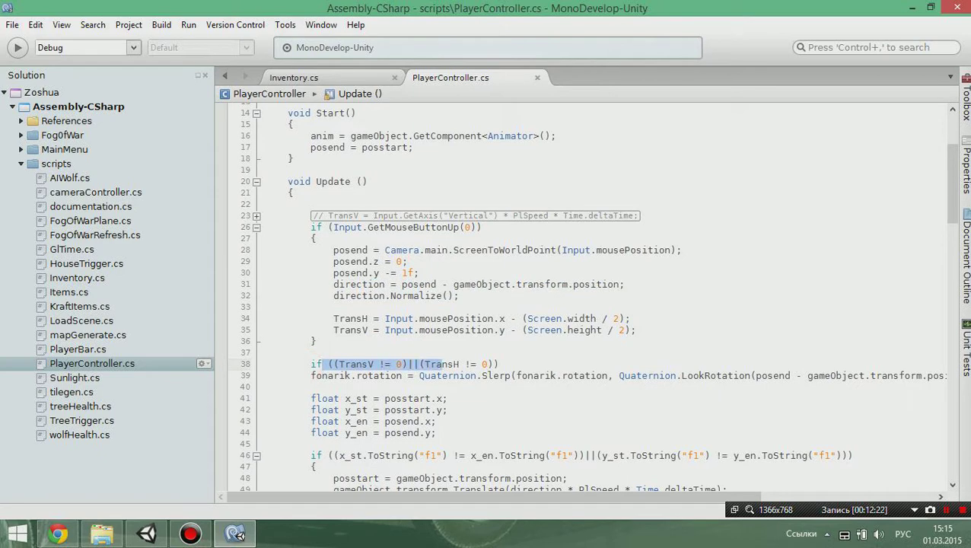
pyautogui.scroll(-3, 495, 364)
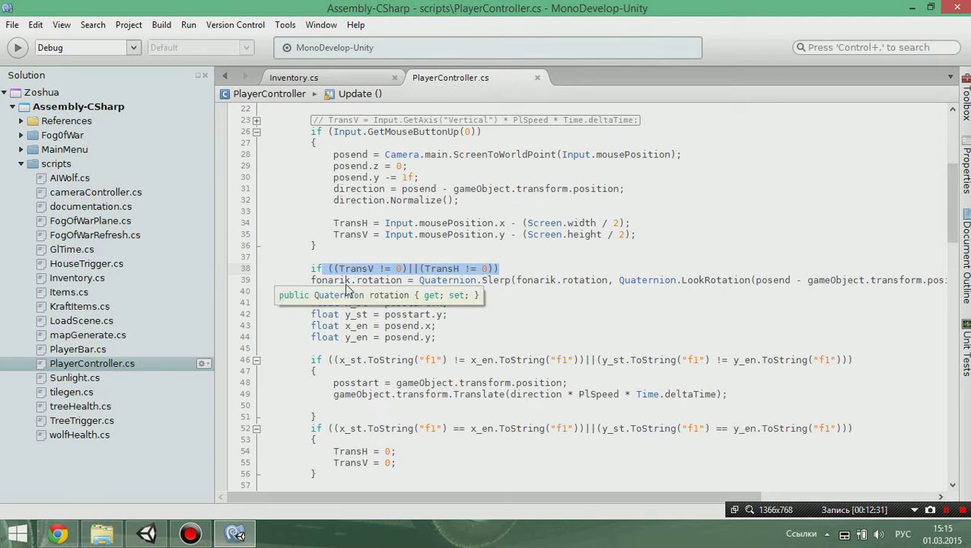
pyautogui.scroll(5, 373, 280)
pyautogui.scroll(3, 373, 280)
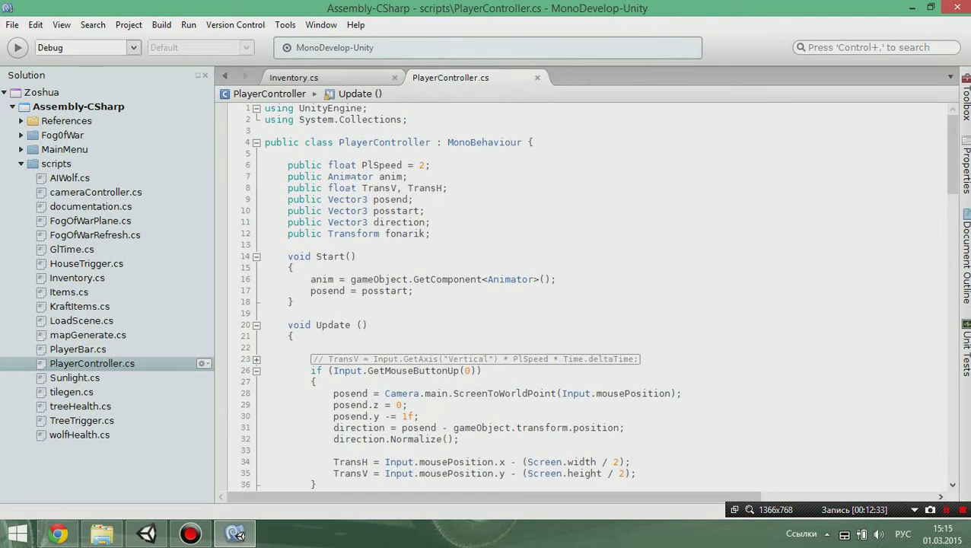
pyautogui.moveTo(334, 234); pyautogui.dragTo(429, 234)
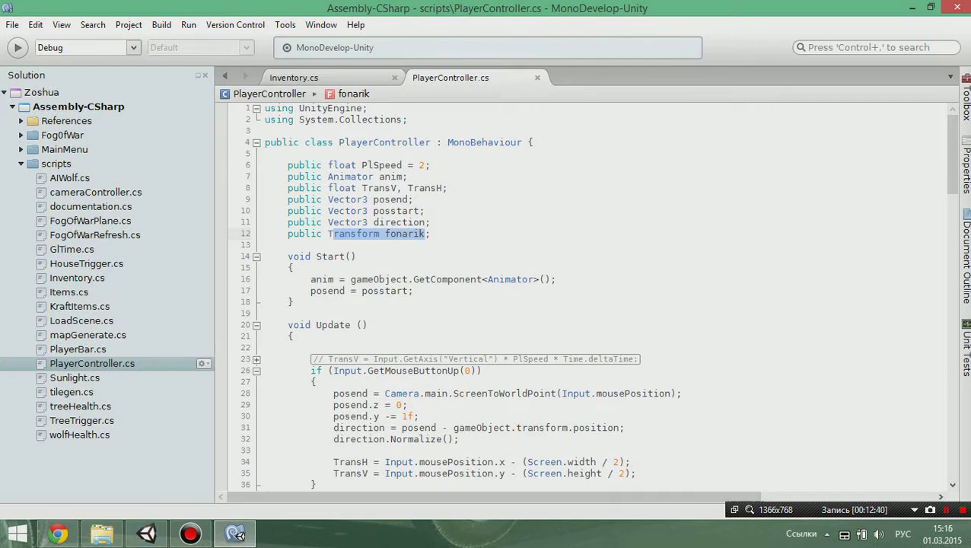
# Step: Highlight fonarik.rotation and the Quaternion.Slerp/LookRotation call on line 39
pyautogui.scroll(-4, 578, 297)
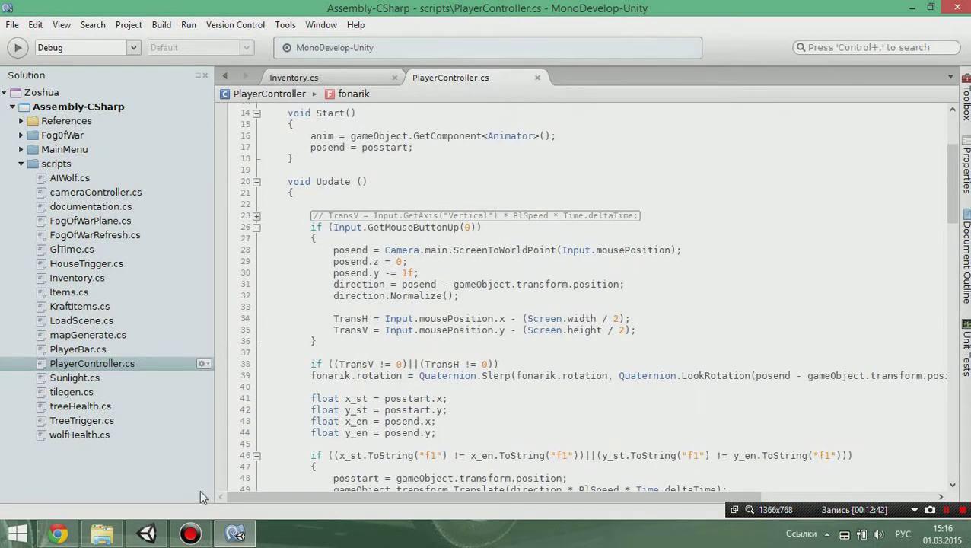
pyautogui.moveTo(311, 376); pyautogui.dragTo(402, 376)
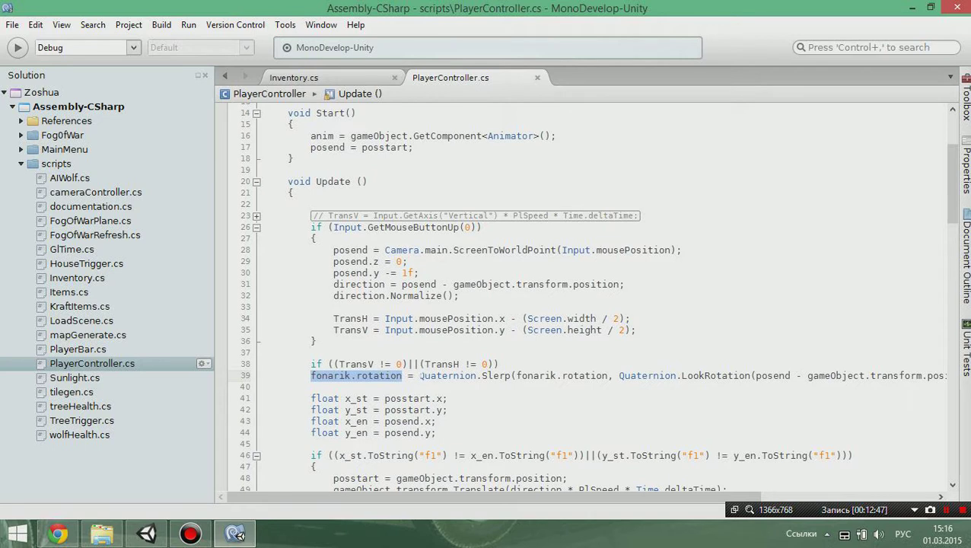
pyautogui.moveTo(420, 375); pyautogui.dragTo(510, 376)
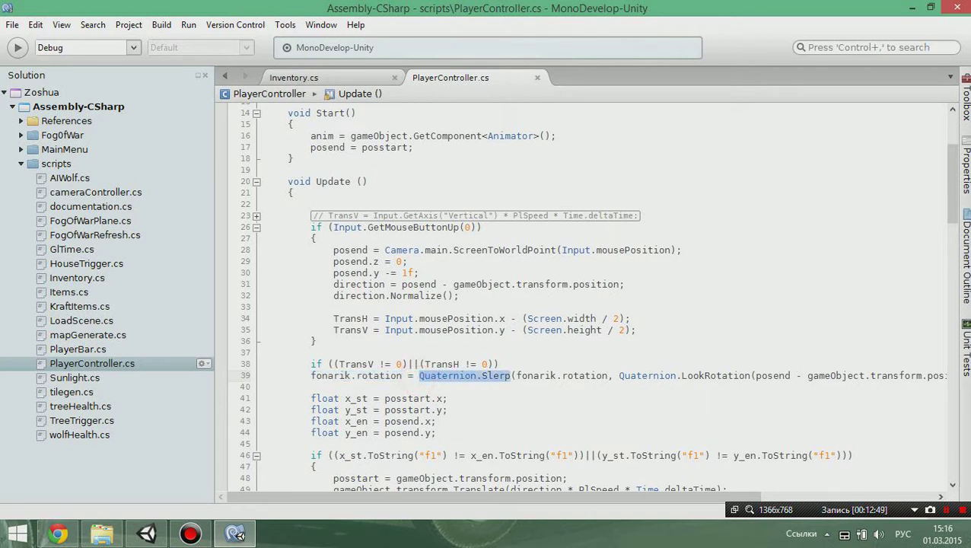
pyautogui.moveTo(418, 497); pyautogui.dragTo(504, 497)
pyautogui.moveTo(433, 375); pyautogui.dragTo(517, 375)
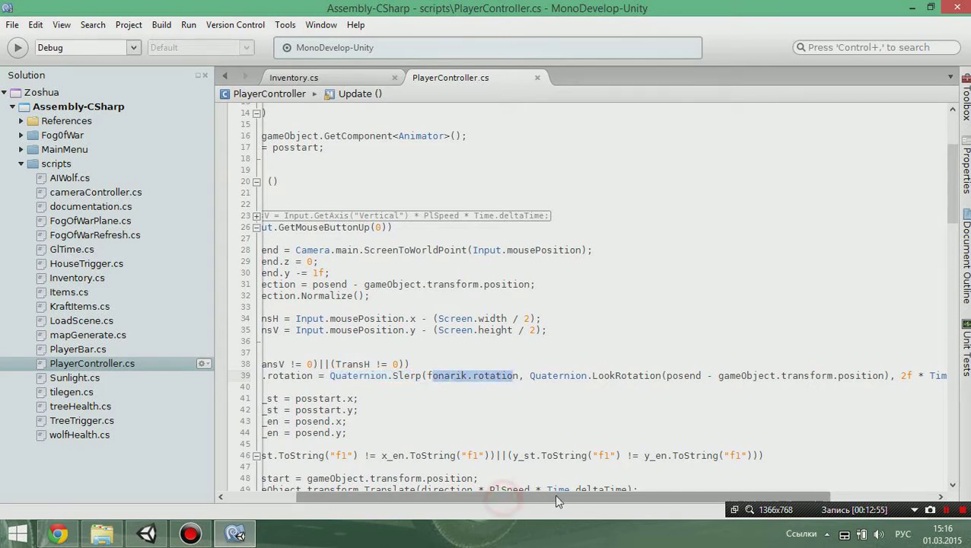
pyautogui.moveTo(556, 501); pyautogui.dragTo(567, 500)
pyautogui.click(451, 375)
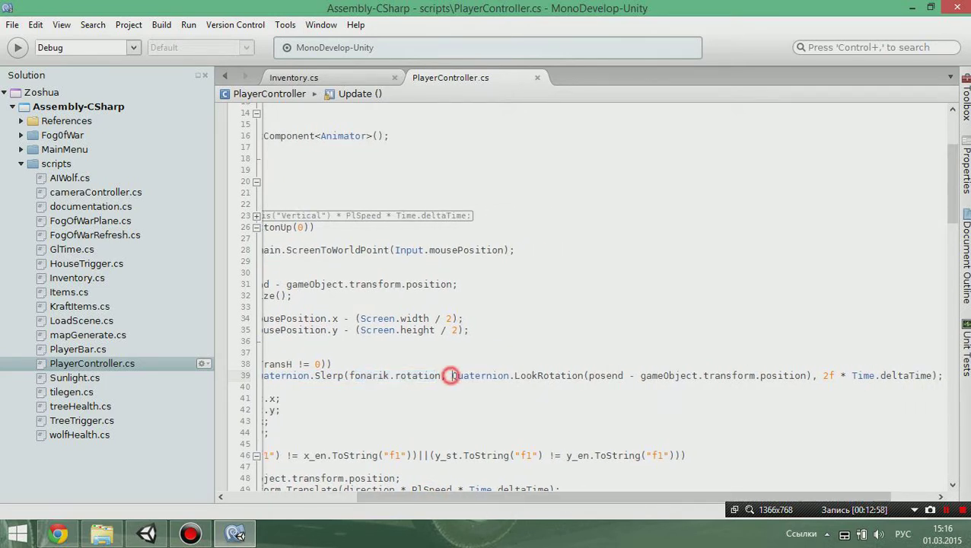
pyautogui.moveTo(451, 375); pyautogui.dragTo(584, 375)
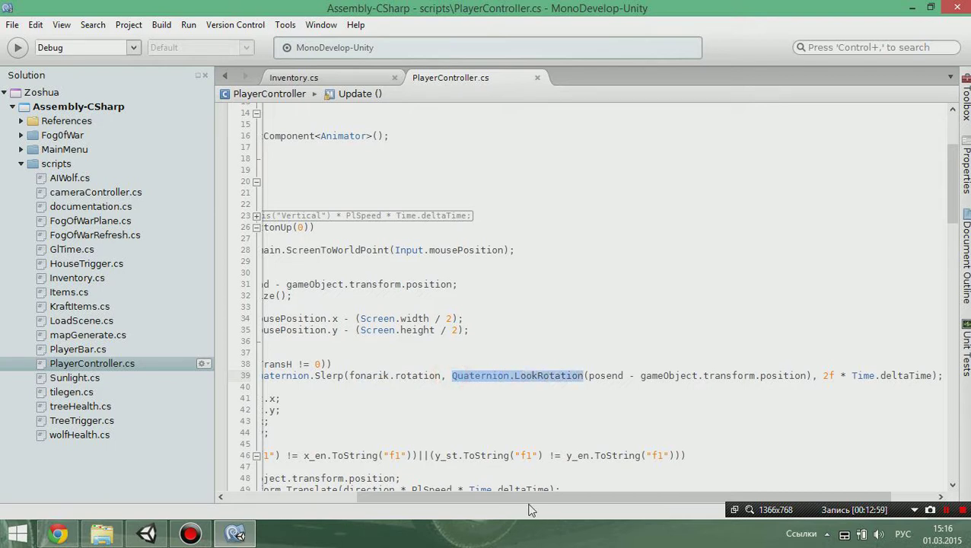
pyautogui.moveTo(523, 498); pyautogui.dragTo(570, 492)
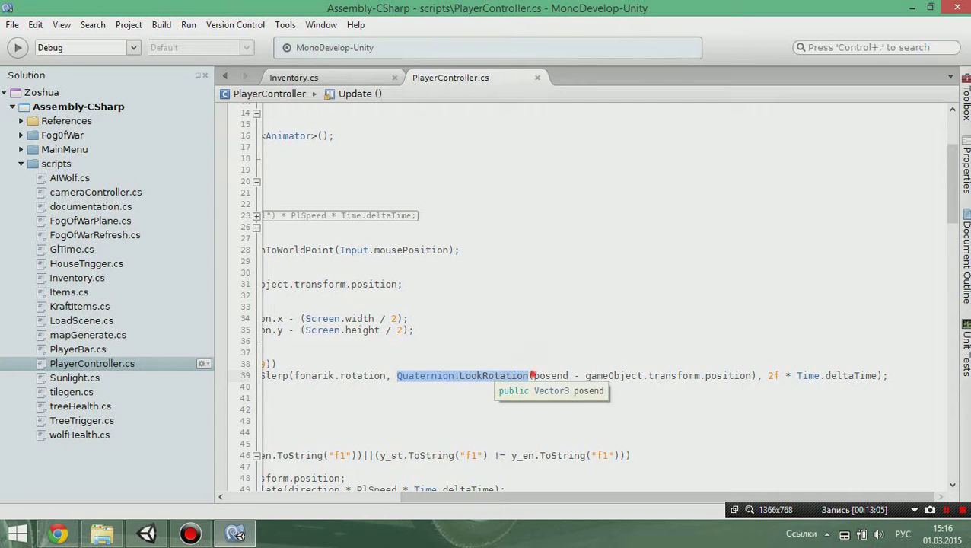
# Step: Highlight posend, gameObject.transform.position and the Time.deltaTime * 2f speed term, then lines 38–39, and return to Unity
pyautogui.moveTo(533, 375); pyautogui.dragTo(569, 376)
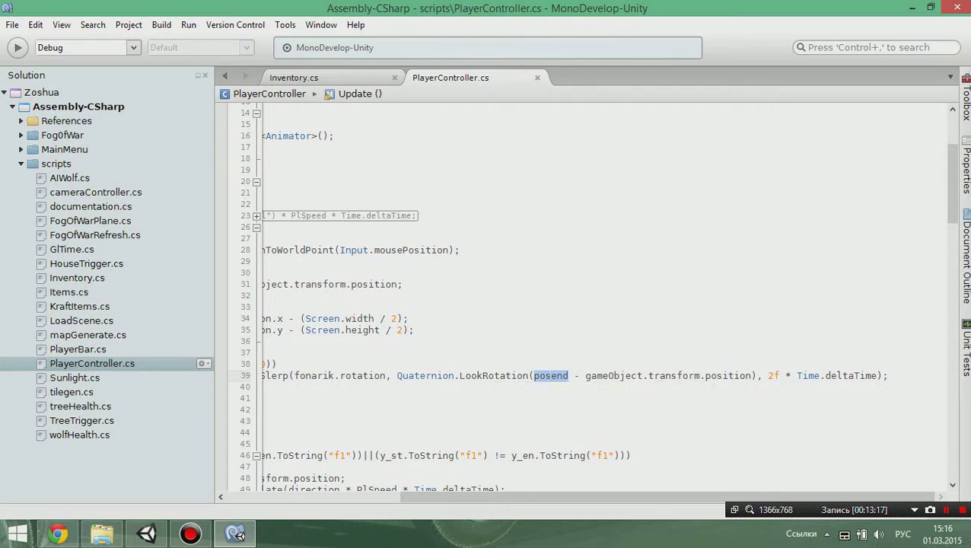
pyautogui.moveTo(583, 375); pyautogui.dragTo(752, 375)
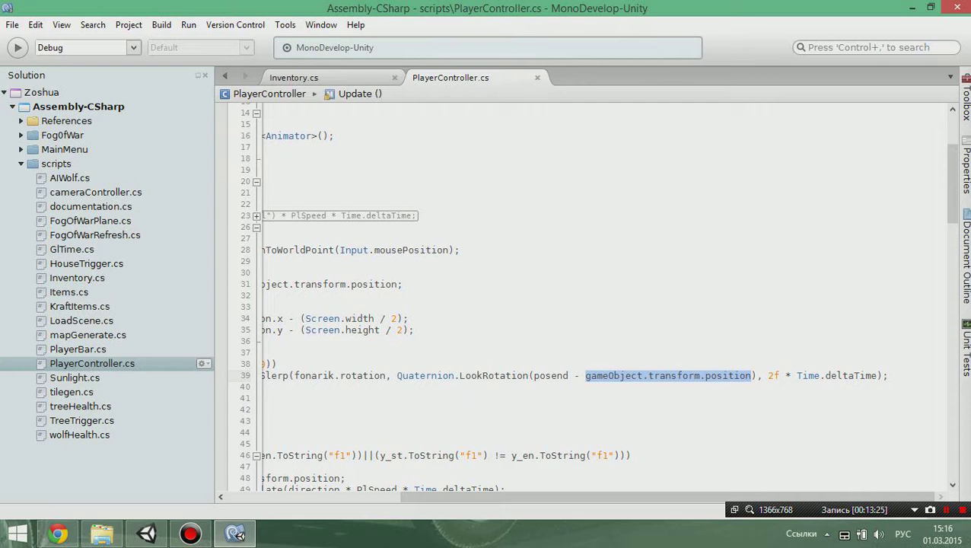
pyautogui.moveTo(495, 375)
pyautogui.moveTo(774, 375); pyautogui.dragTo(871, 375)
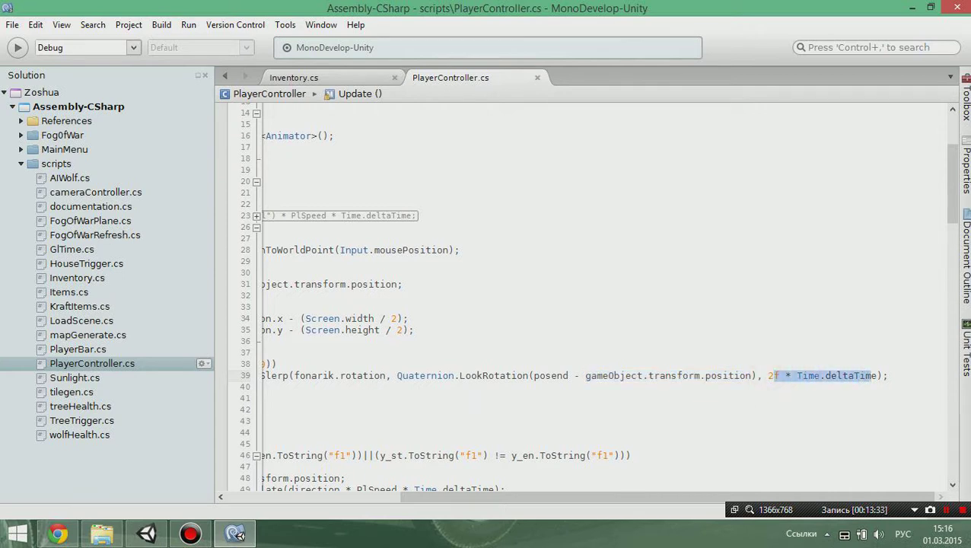
pyautogui.moveTo(488, 499)
pyautogui.mouseDown()
pyautogui.moveTo(425, 502)
pyautogui.moveTo(482, 502)
pyautogui.mouseUp()
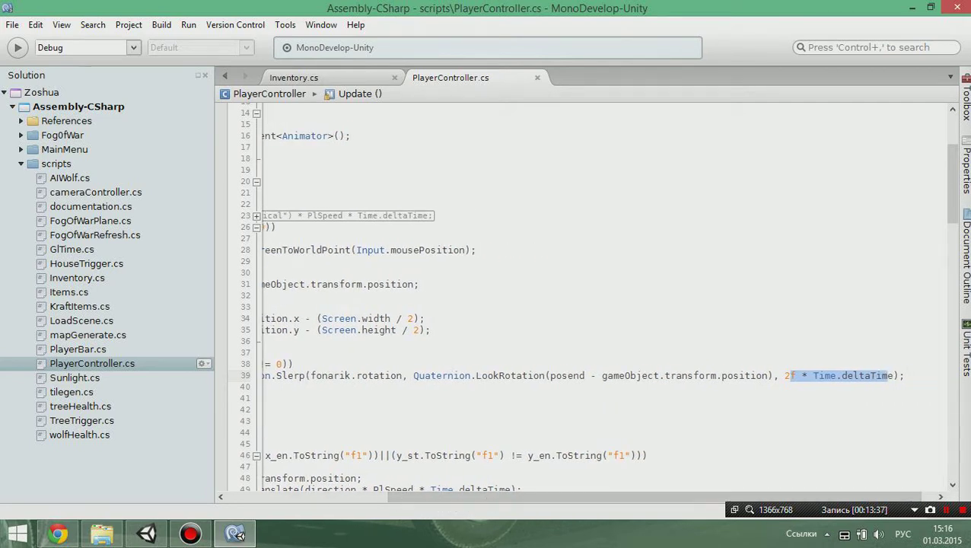
pyautogui.click(785, 375)
pyautogui.moveTo(785, 376); pyautogui.dragTo(893, 375)
pyautogui.moveTo(790, 375)
pyautogui.moveTo(418, 493); pyautogui.dragTo(258, 493)
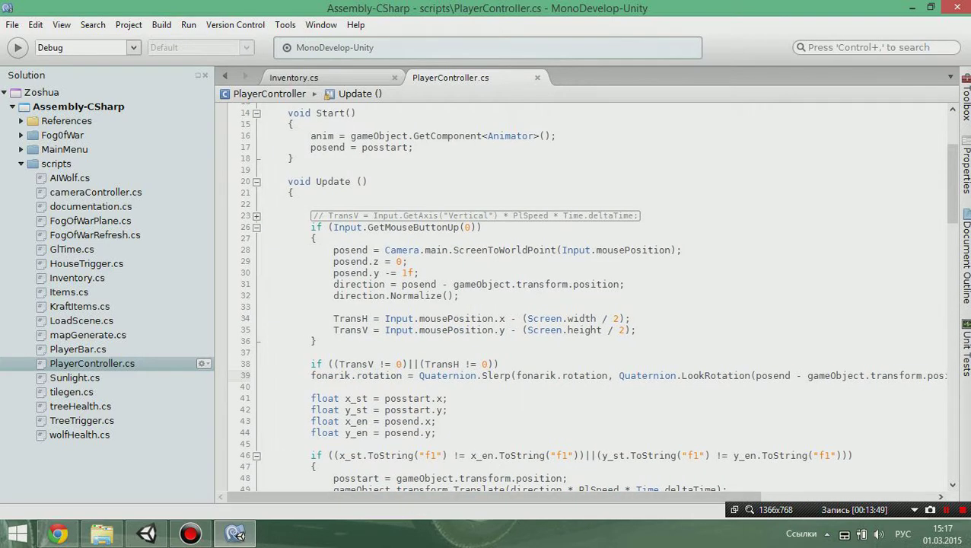
pyautogui.moveTo(311, 364)
pyautogui.mouseDown()
pyautogui.moveTo(390, 364)
pyautogui.moveTo(320, 386)
pyautogui.mouseUp()
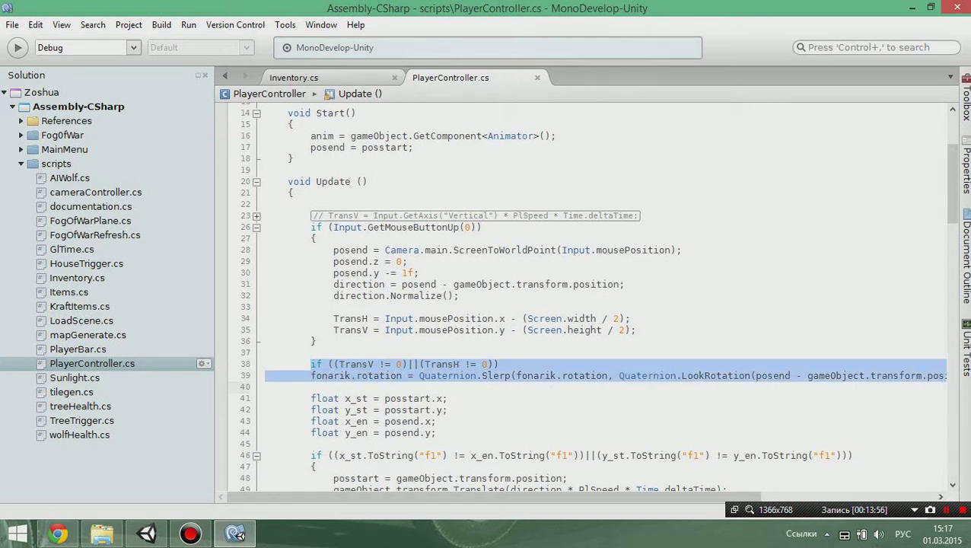
pyautogui.click(146, 533)
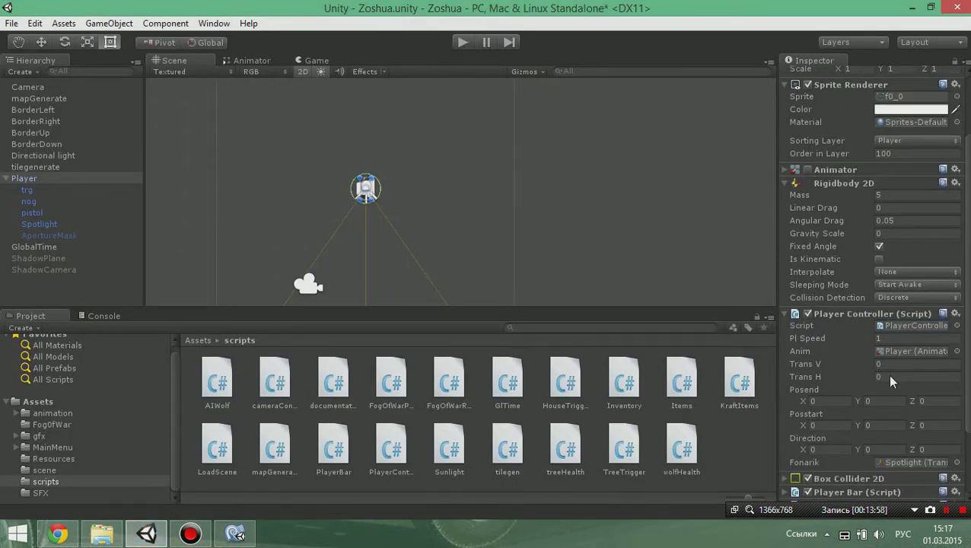
pyautogui.scroll(-2, 886, 373)
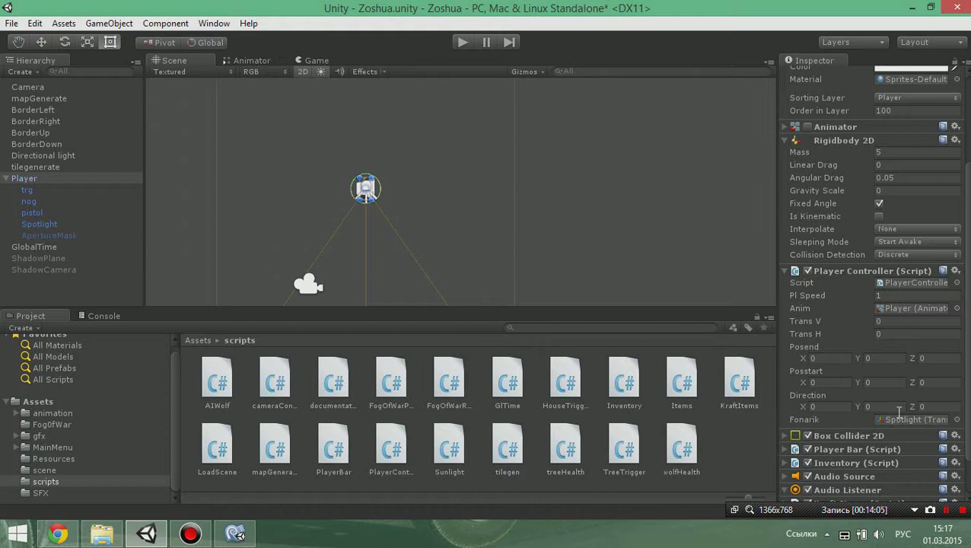
pyautogui.click(237, 538)
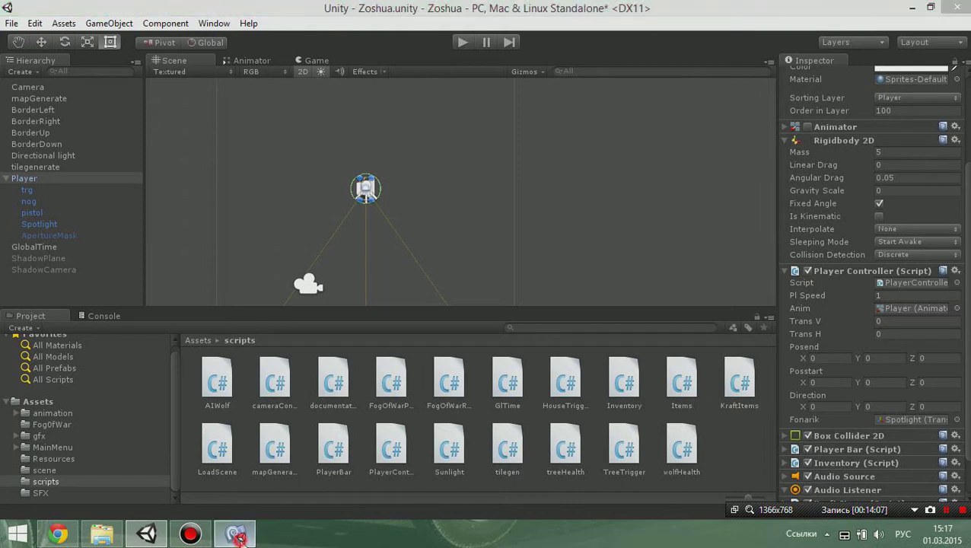
# Step: Scroll through Inventory.cs's FONARIC light on/off code, collapse the region, and switch back to Unity
pyautogui.click(335, 78)
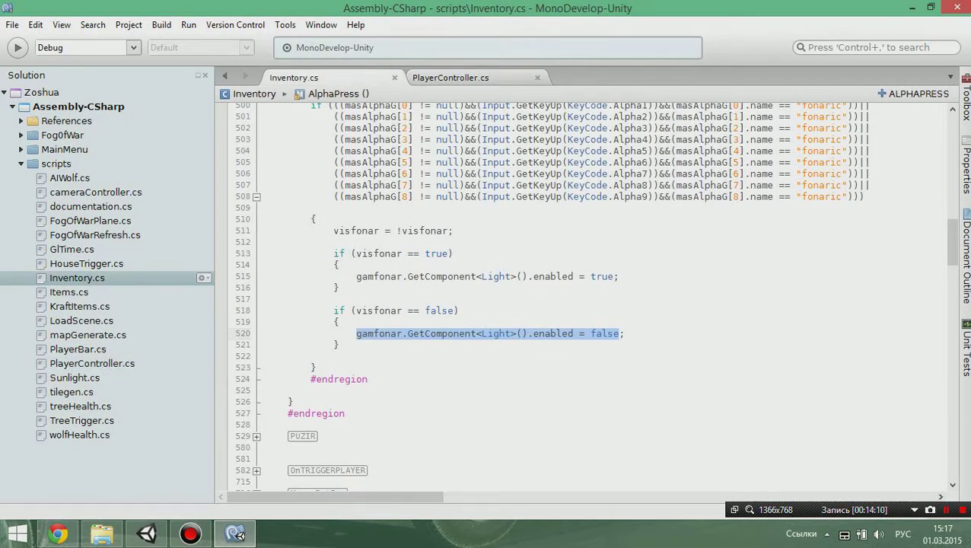
pyautogui.scroll(2, 586, 296)
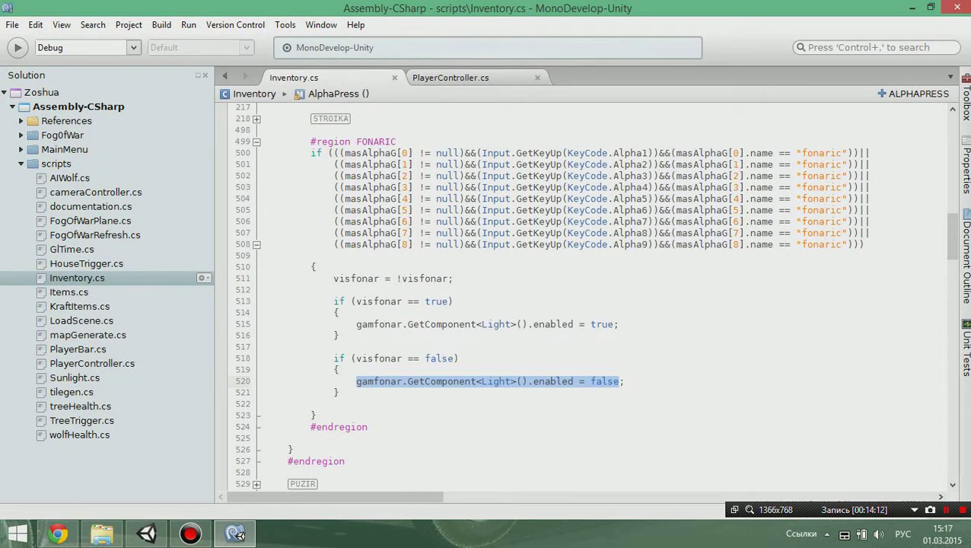
pyautogui.scroll(3, 586, 297)
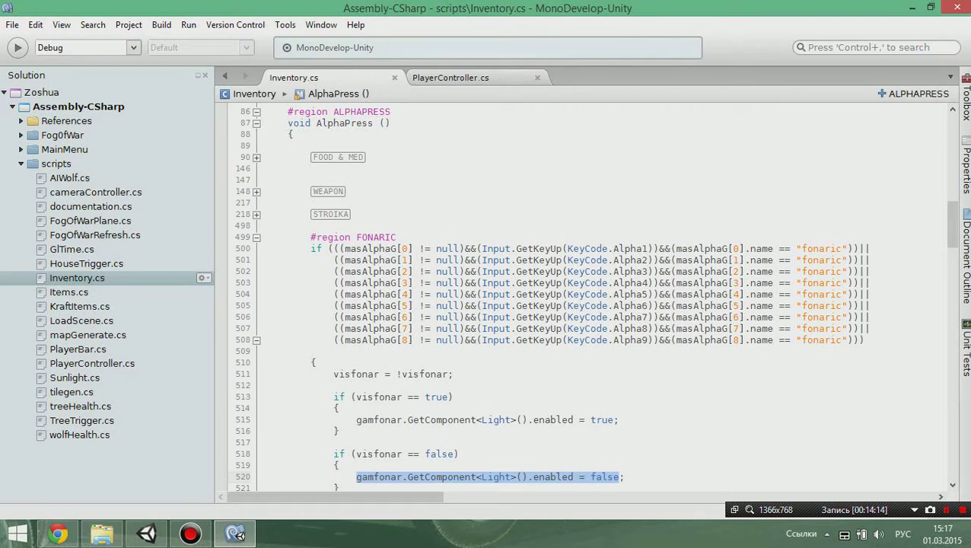
pyautogui.scroll(-1, 586, 297)
pyautogui.scroll(1, 586, 297)
pyautogui.scroll(-1, 586, 297)
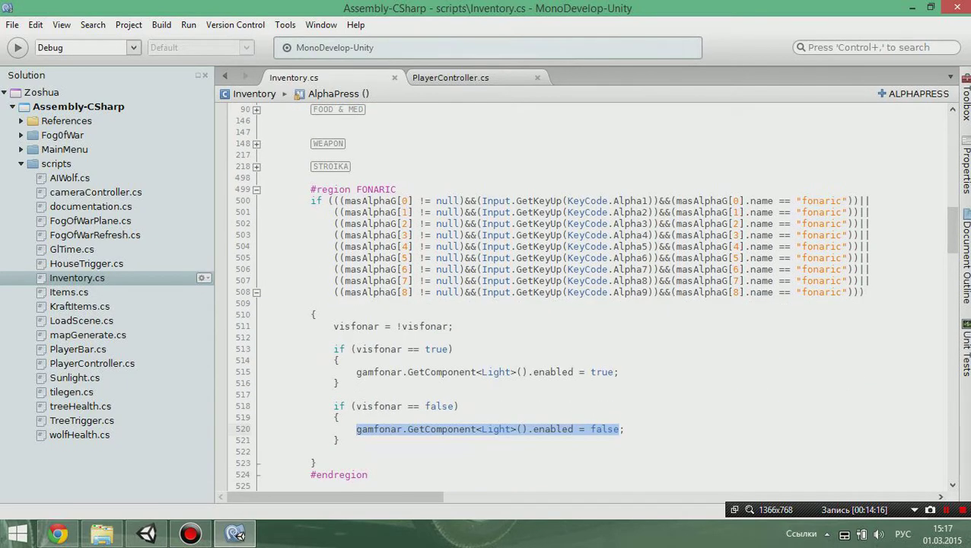
pyautogui.scroll(-1, 586, 297)
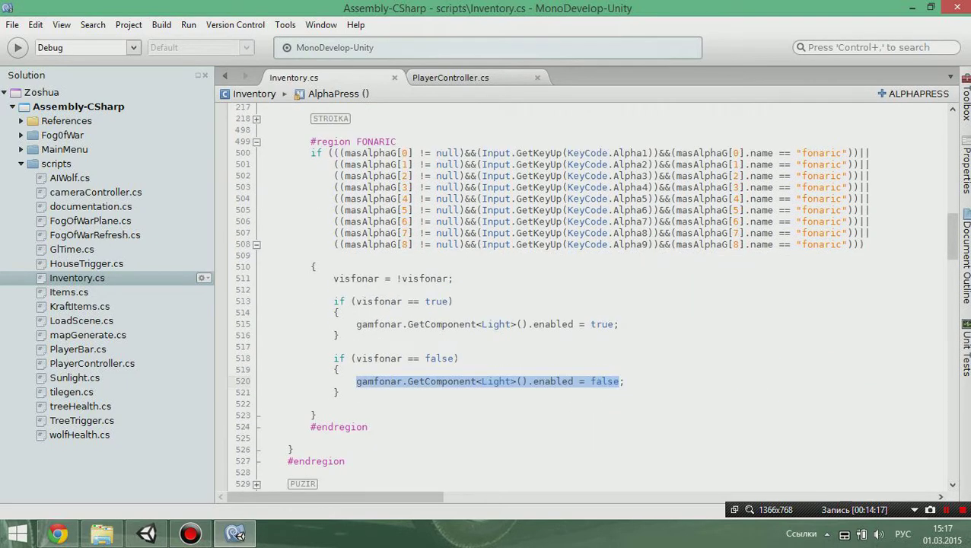
pyautogui.scroll(-1, 586, 297)
pyautogui.scroll(-1, 586, 296)
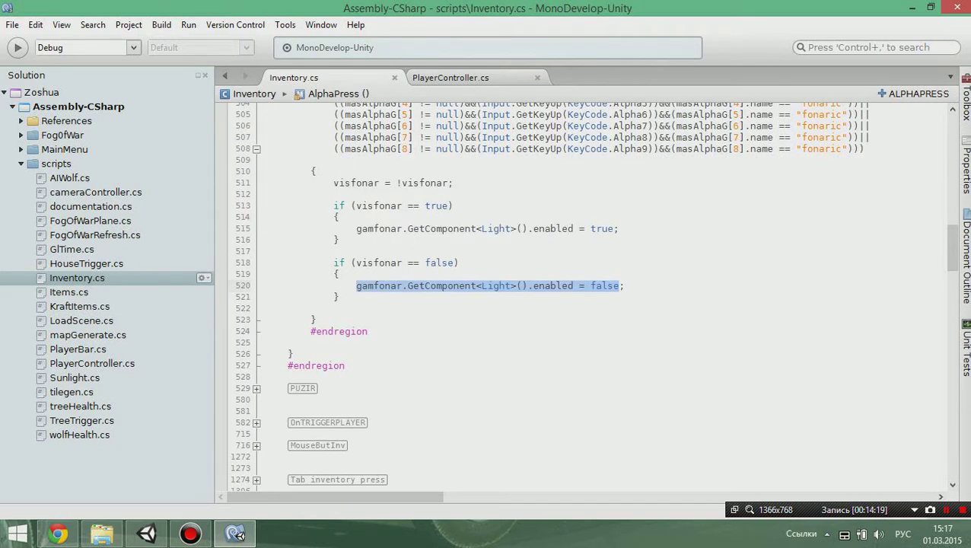
pyautogui.scroll(1, 586, 296)
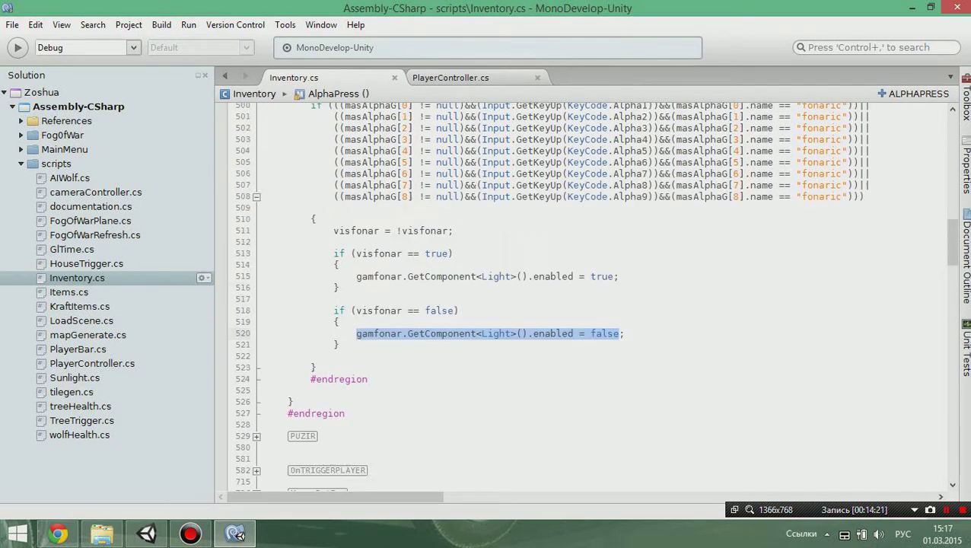
pyautogui.scroll(1, 586, 297)
pyautogui.scroll(1, 586, 296)
pyautogui.click(257, 189)
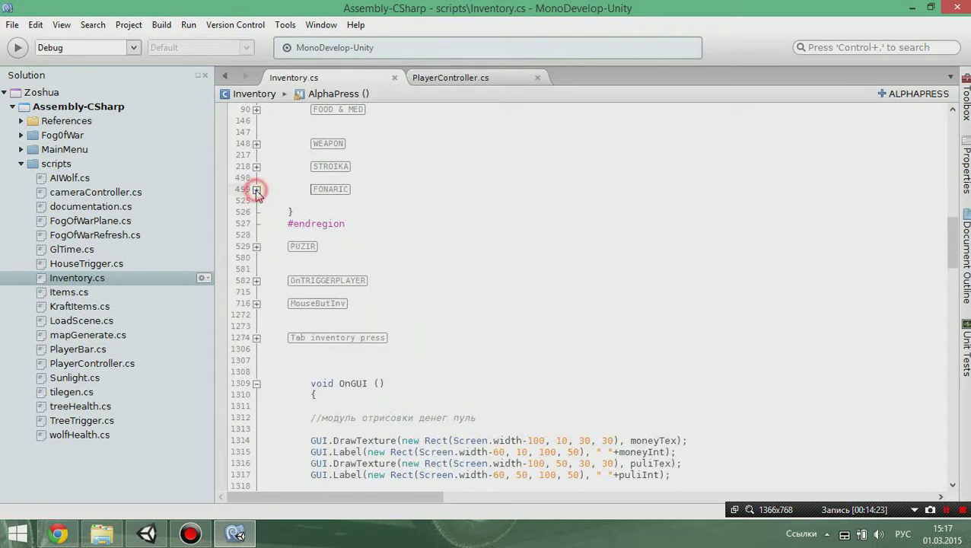
pyautogui.scroll(2, 256, 194)
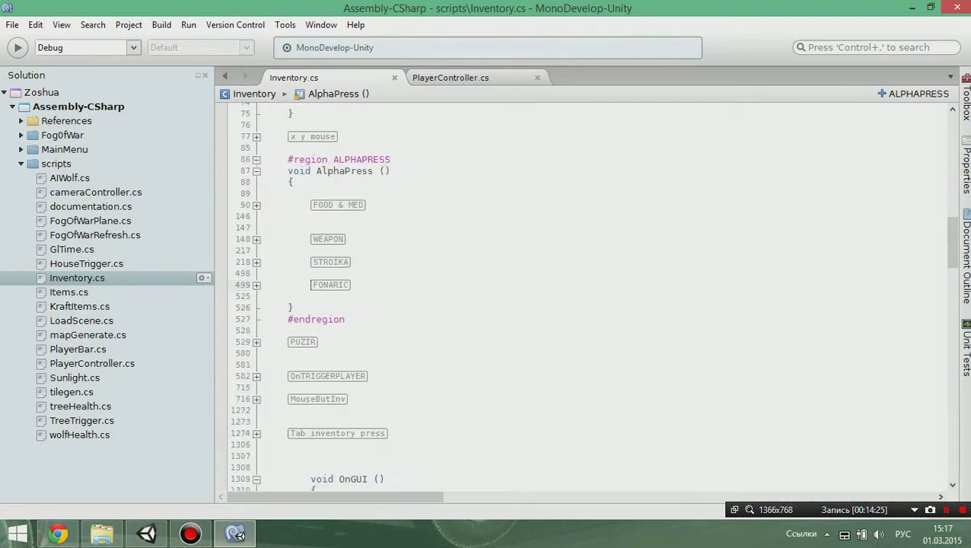
pyautogui.click(146, 532)
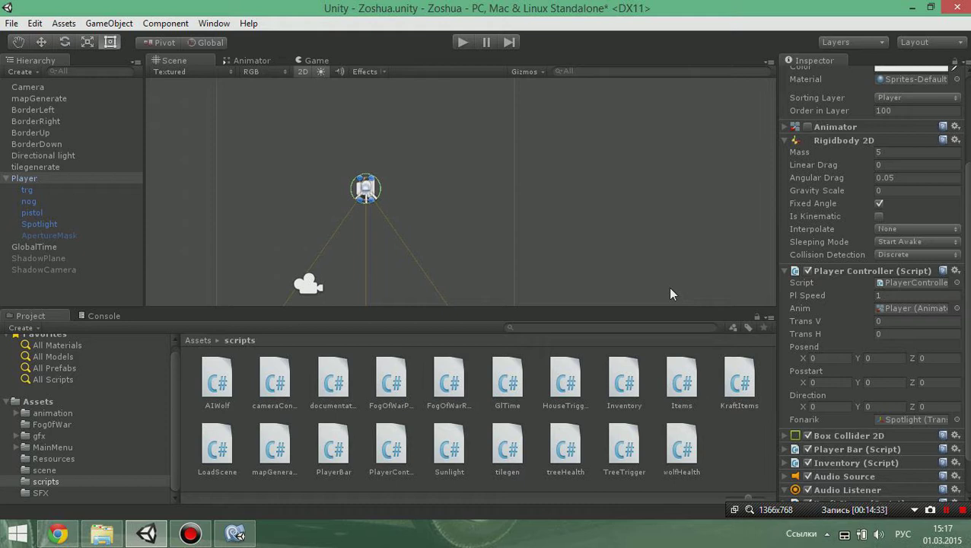
# Step: Select Player's Spotlight to show its spot Light: range 15, angle 70, intensity 0.7, no shadows
pyautogui.click(45, 225)
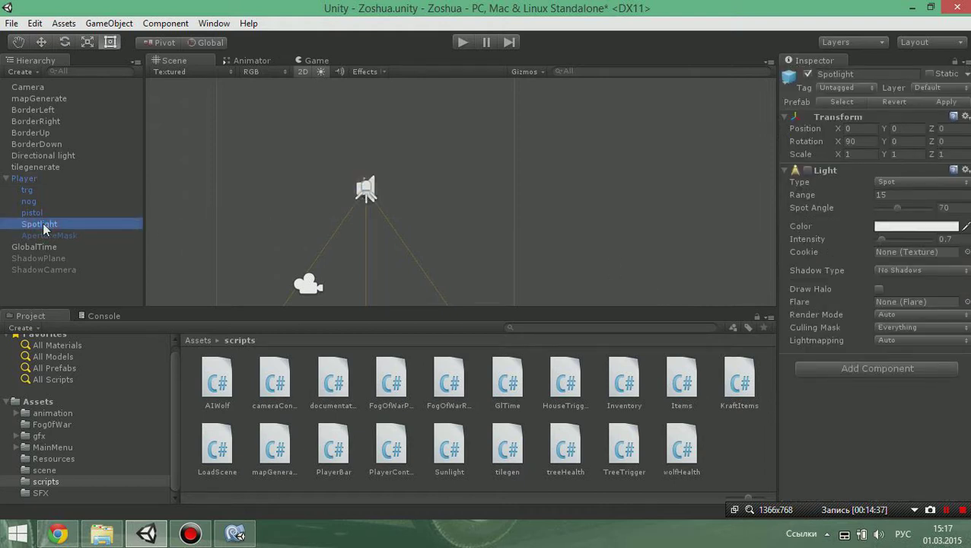